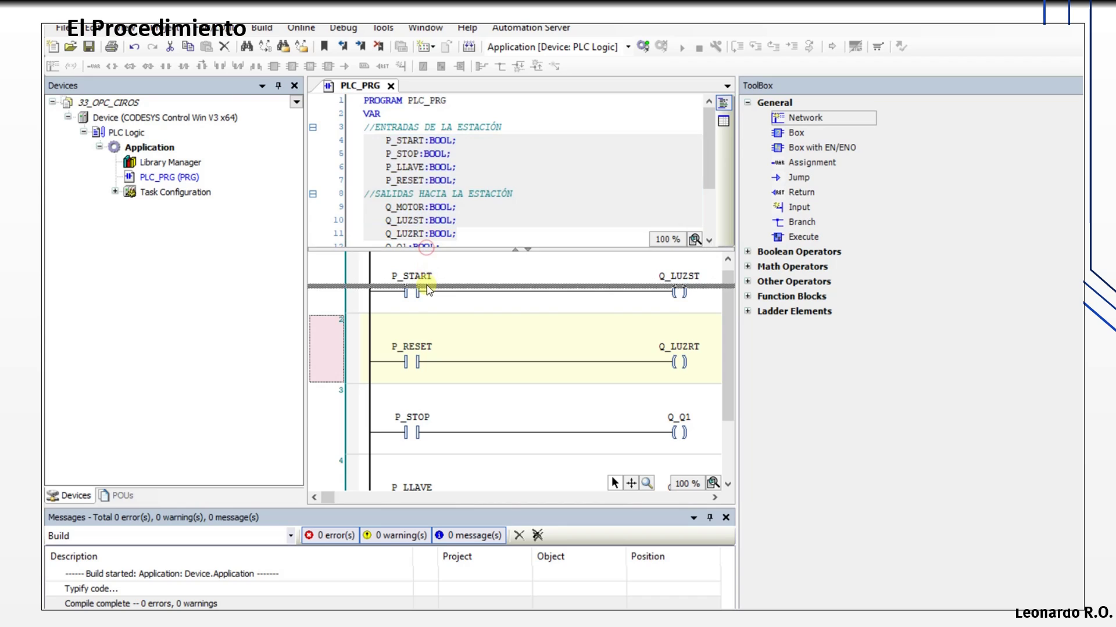
Enlarge the declaration area of PLC_PRG and highlight all declared station input and output variables.
left_click_drag(429, 249, 428, 285)
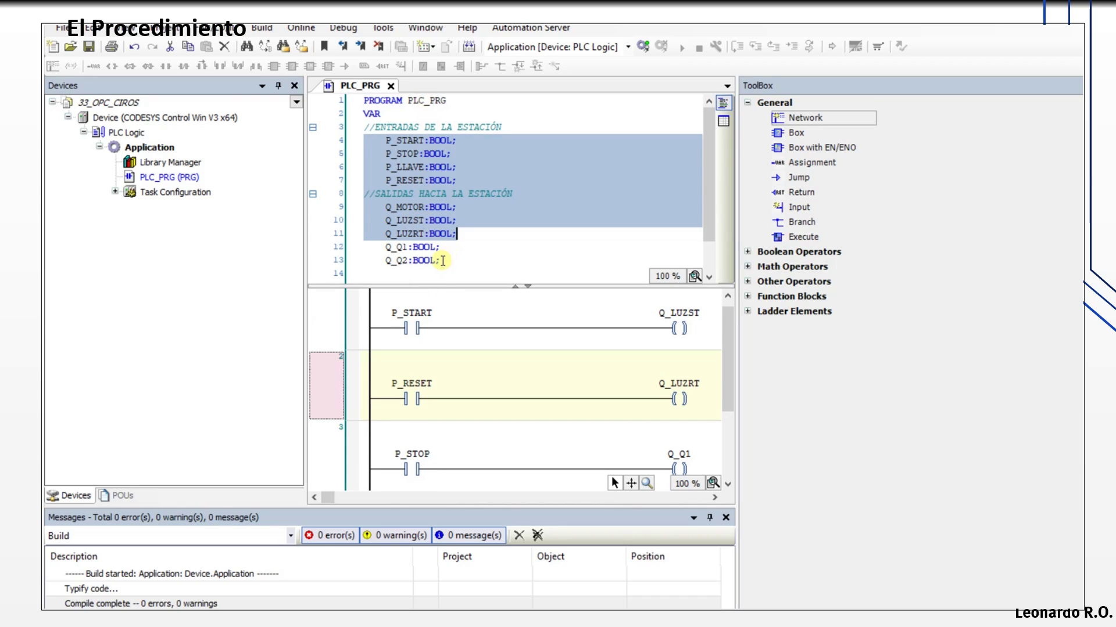
left_click_drag(439, 261, 347, 126)
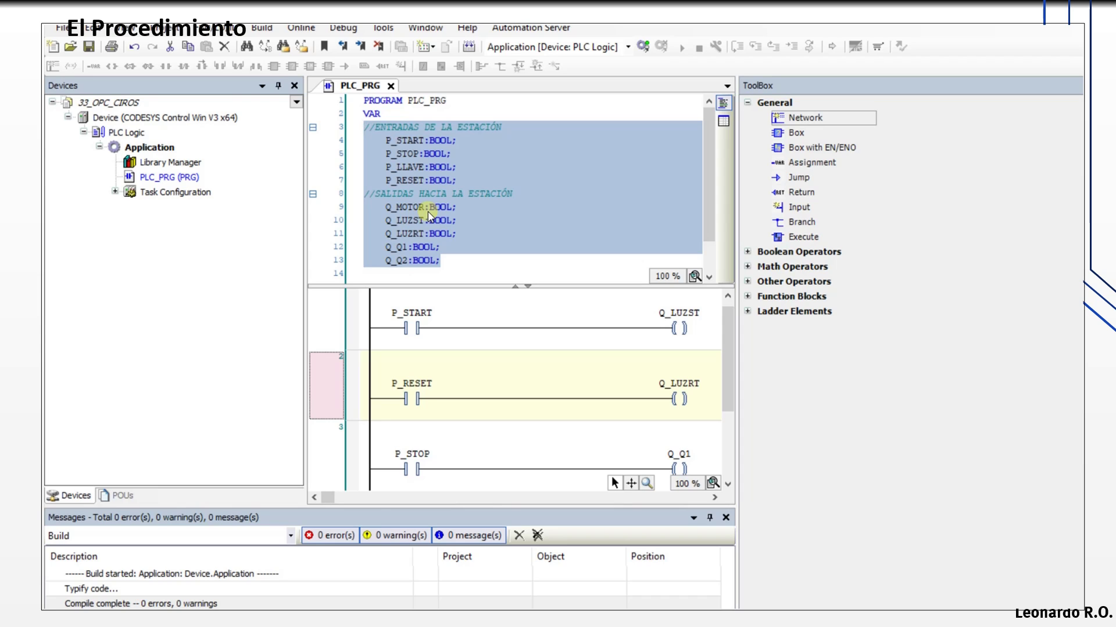
Add a Symbol Configuration object to the Application with OPC UA features supported and Optimized Layout.
left_click(143, 147)
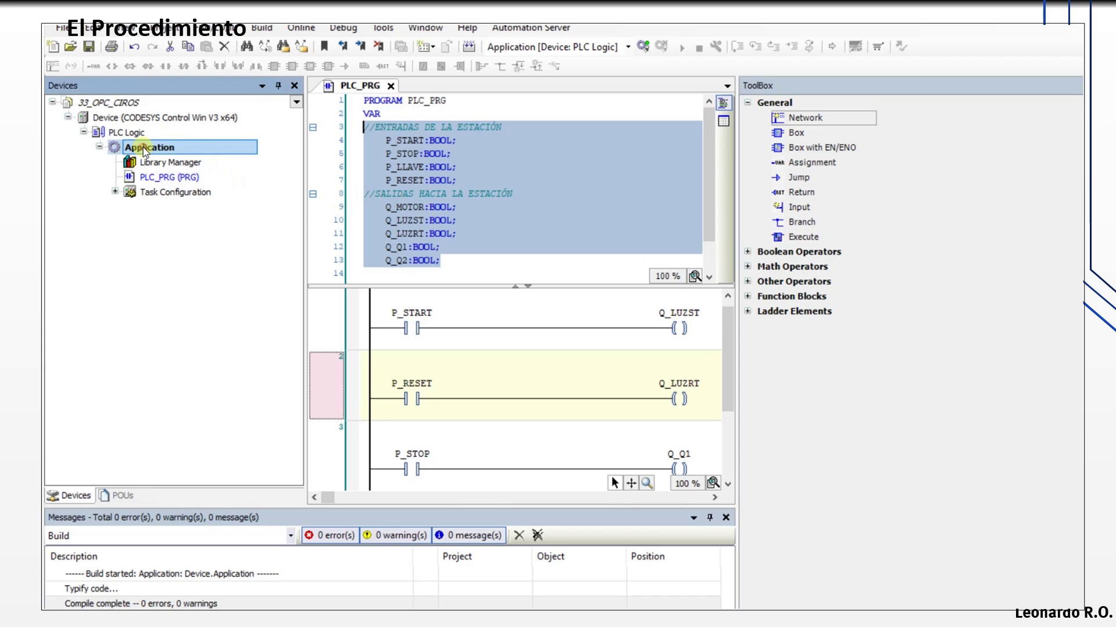
right_click(143, 148)
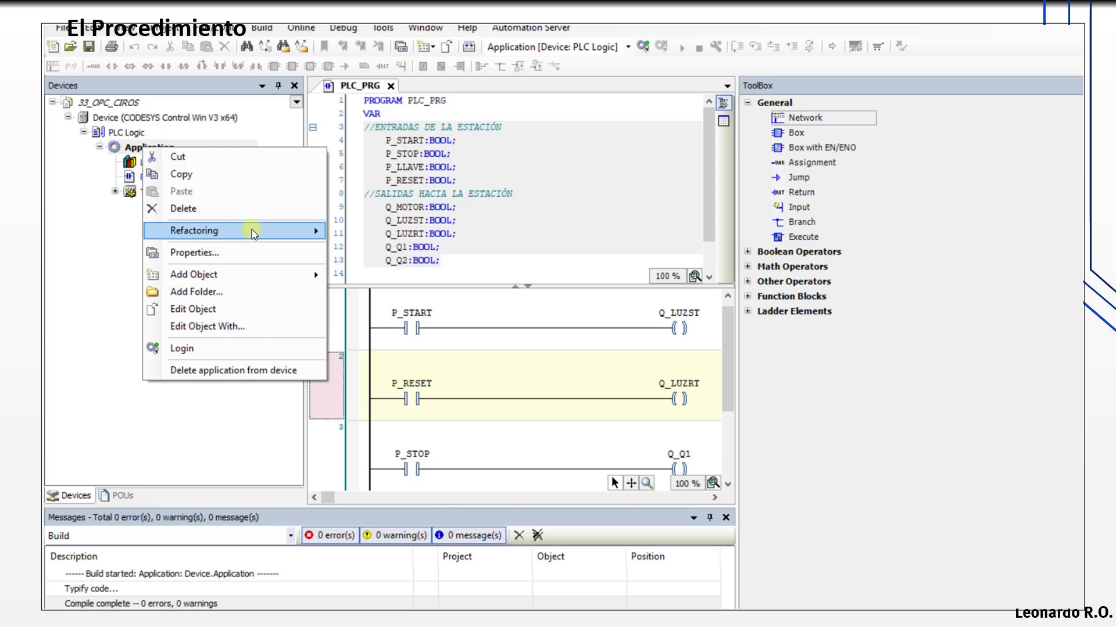
mouse_move(262, 282)
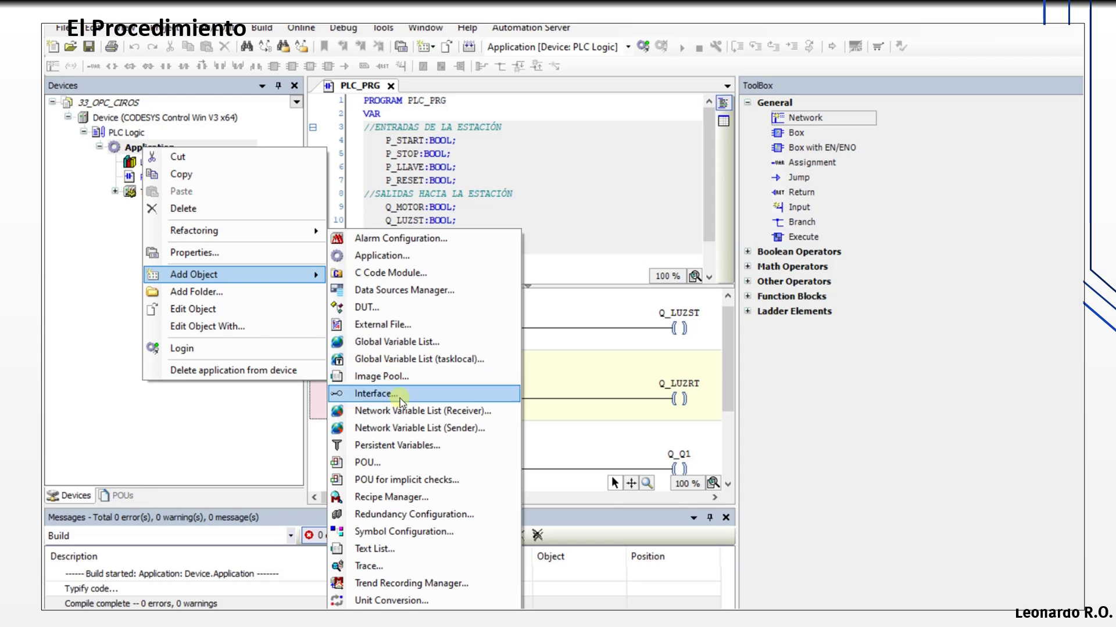
left_click(399, 532)
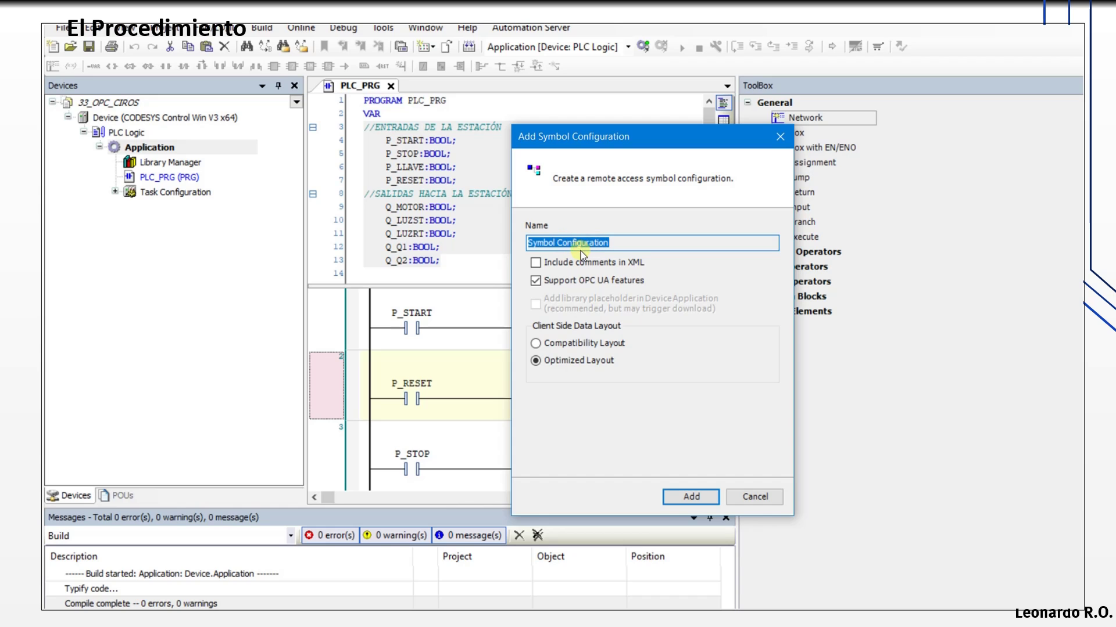
left_click(692, 497)
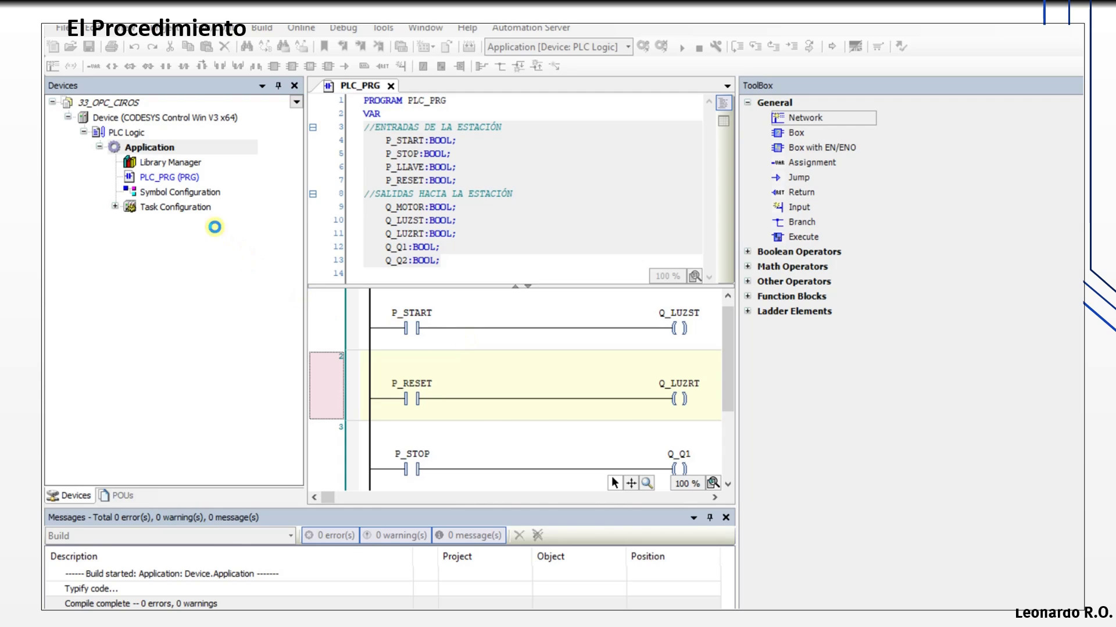
Open the Symbol Configuration object and build the project to make its variables selectable.
double_click(153, 194)
left_click(138, 195)
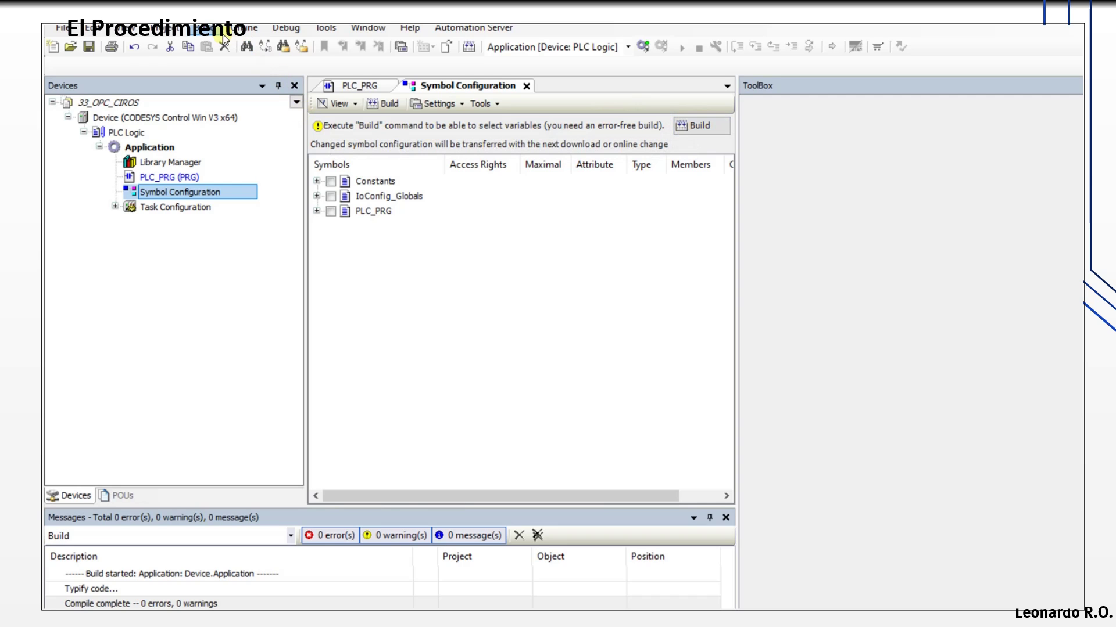
left_click(692, 127)
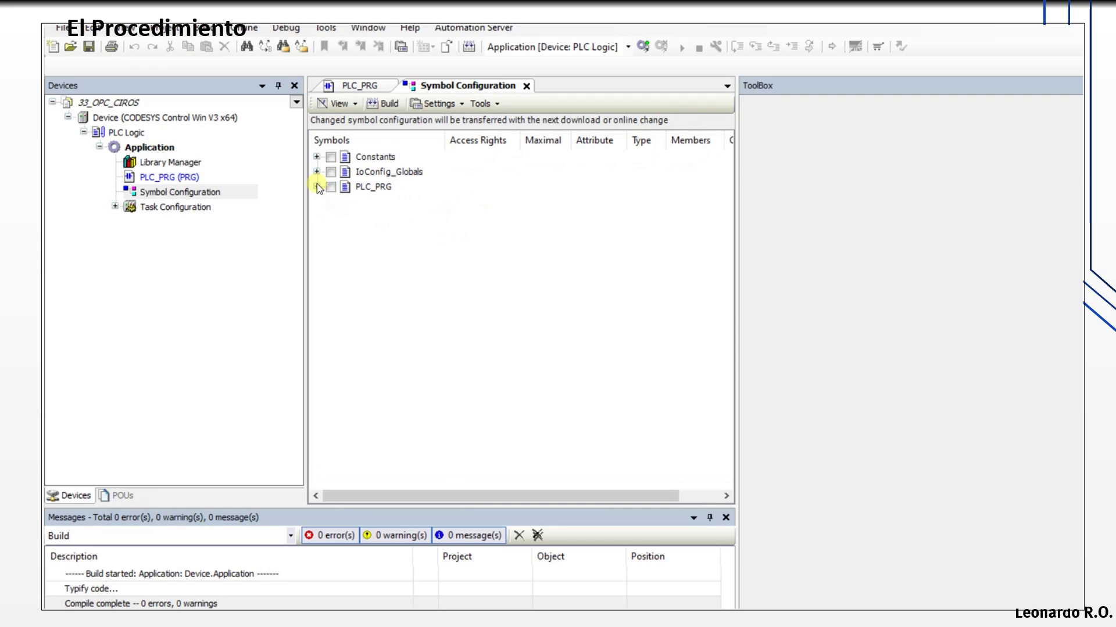
Examine the symbols under Constants, IoConfig_Globals and PLC_PRG, and leave only the PLC_PRG group expanded.
left_click(317, 187)
left_click(316, 172)
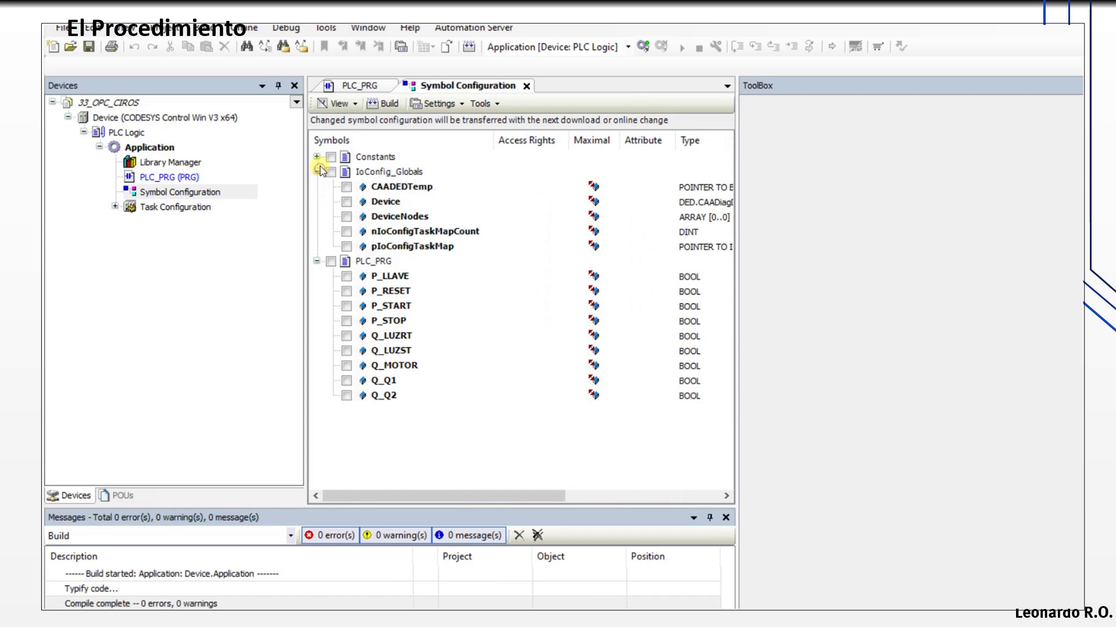
left_click(317, 156)
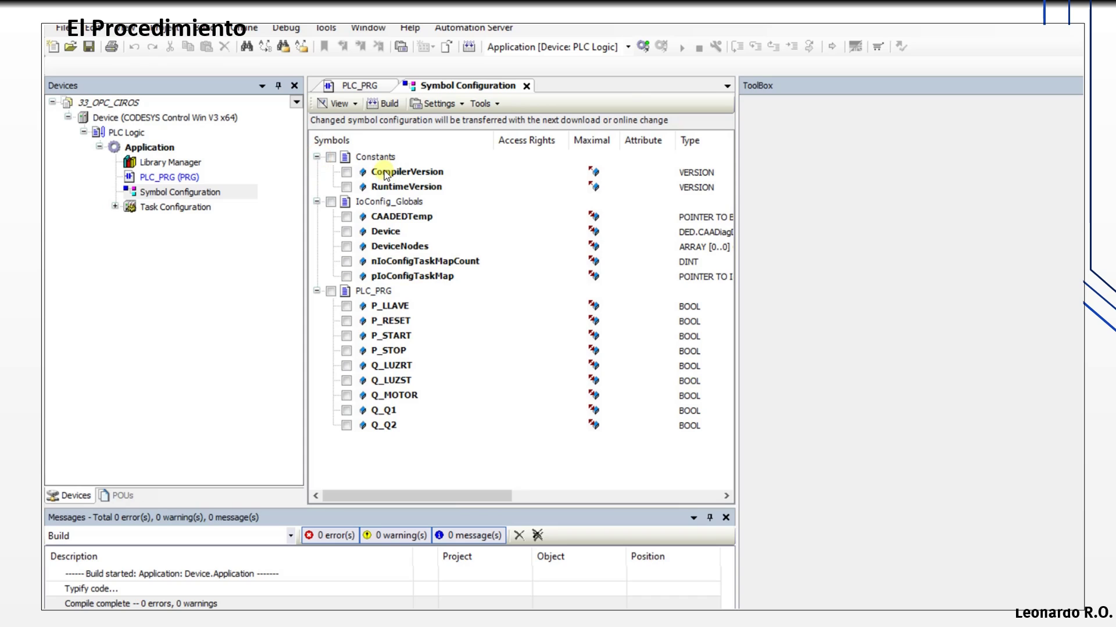
left_click(386, 231)
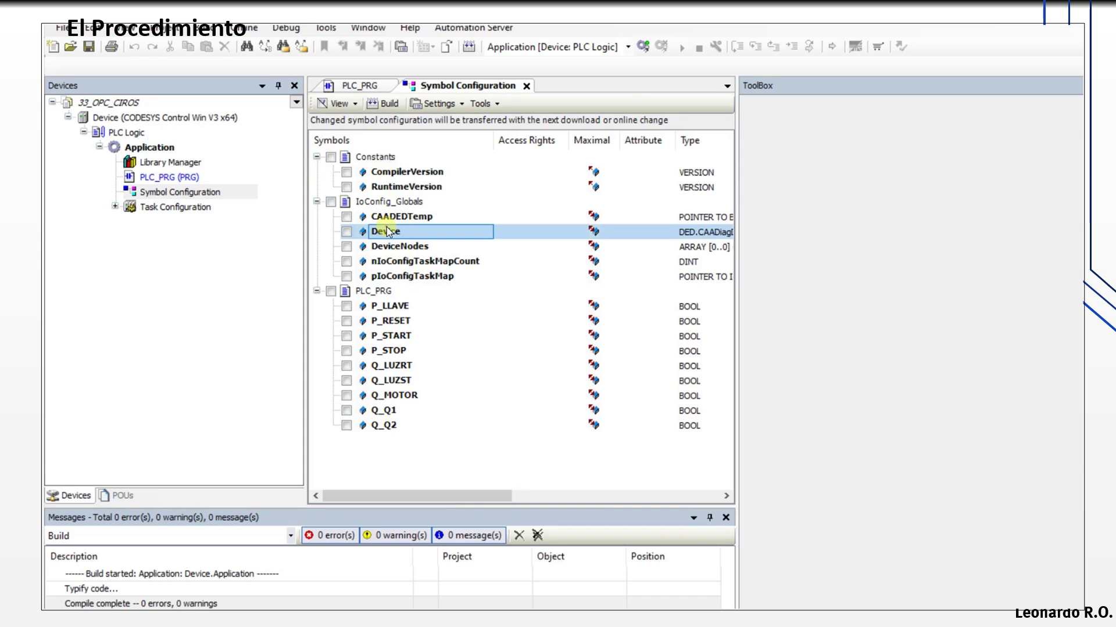
left_click(385, 218)
left_click(420, 246)
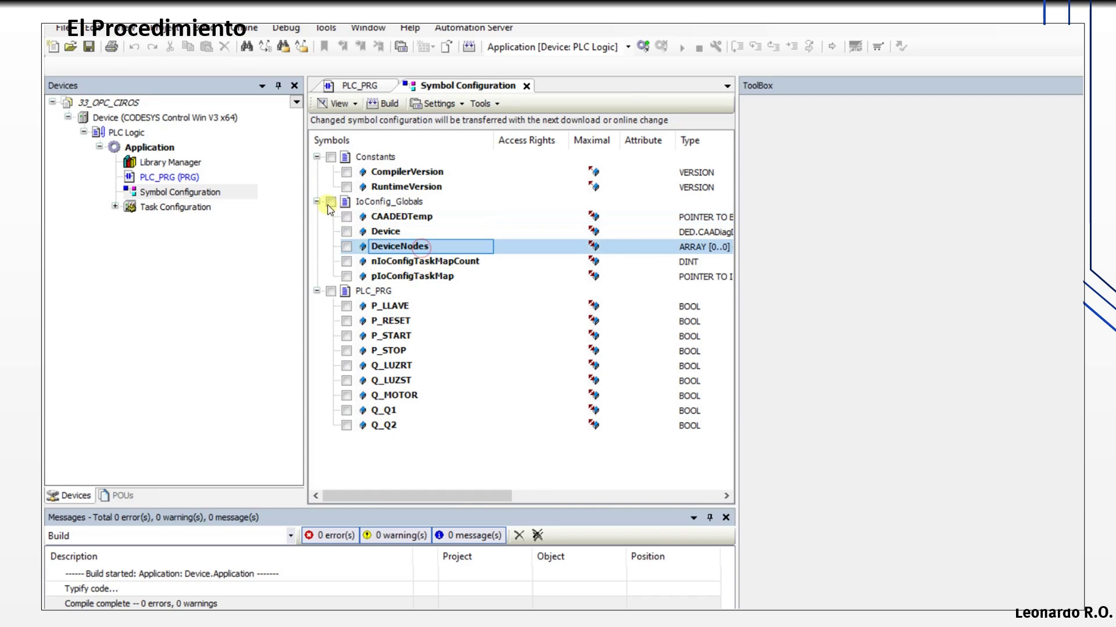
left_click(316, 202)
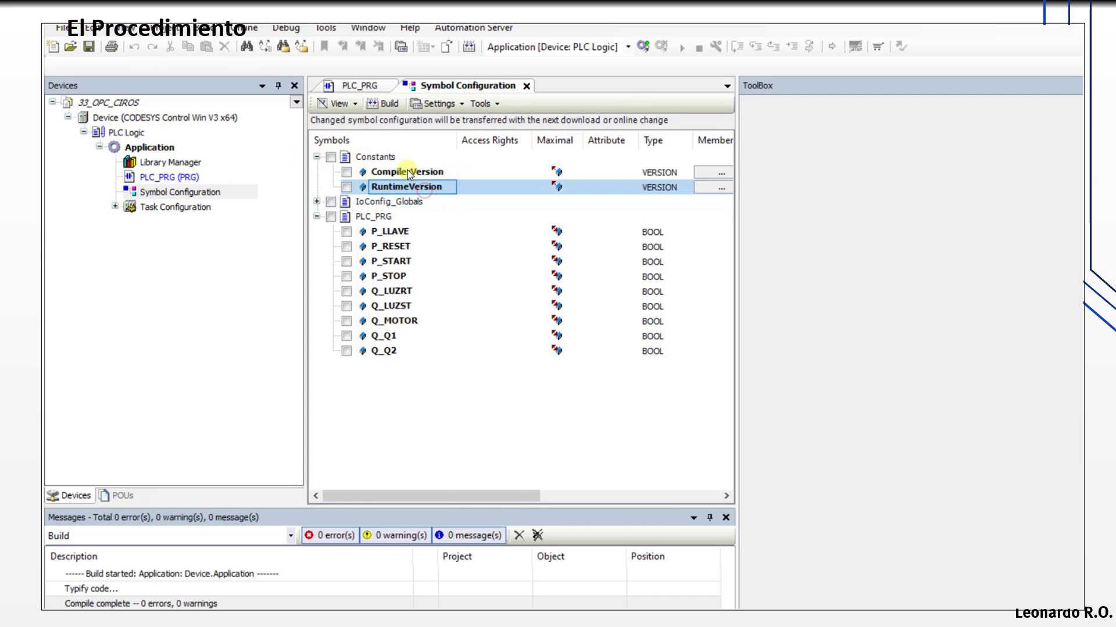
left_click(317, 157)
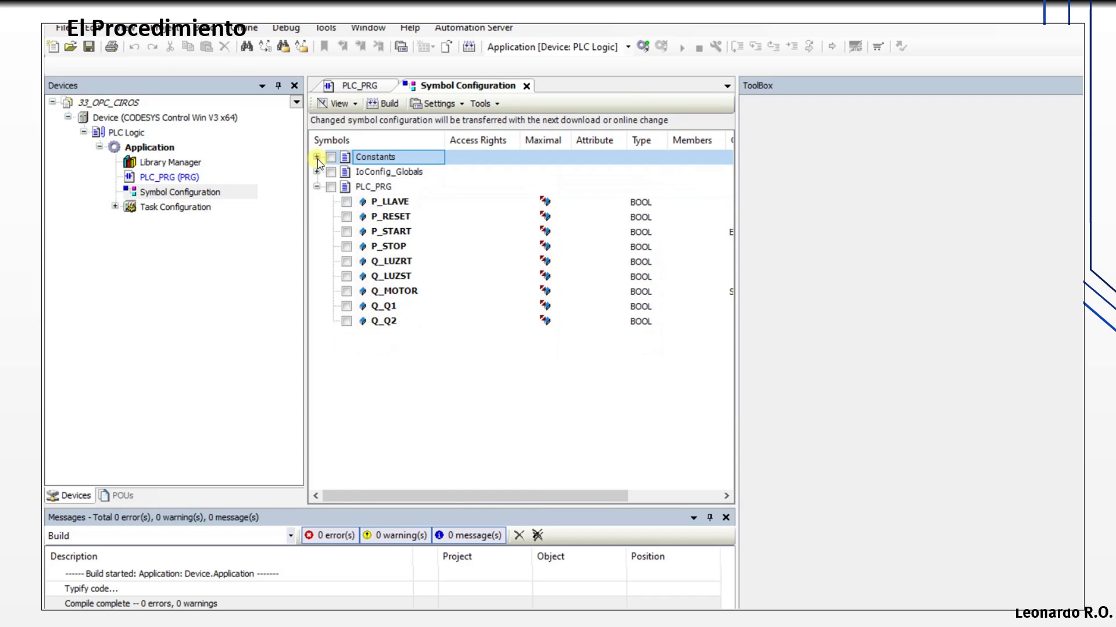
left_click(361, 187)
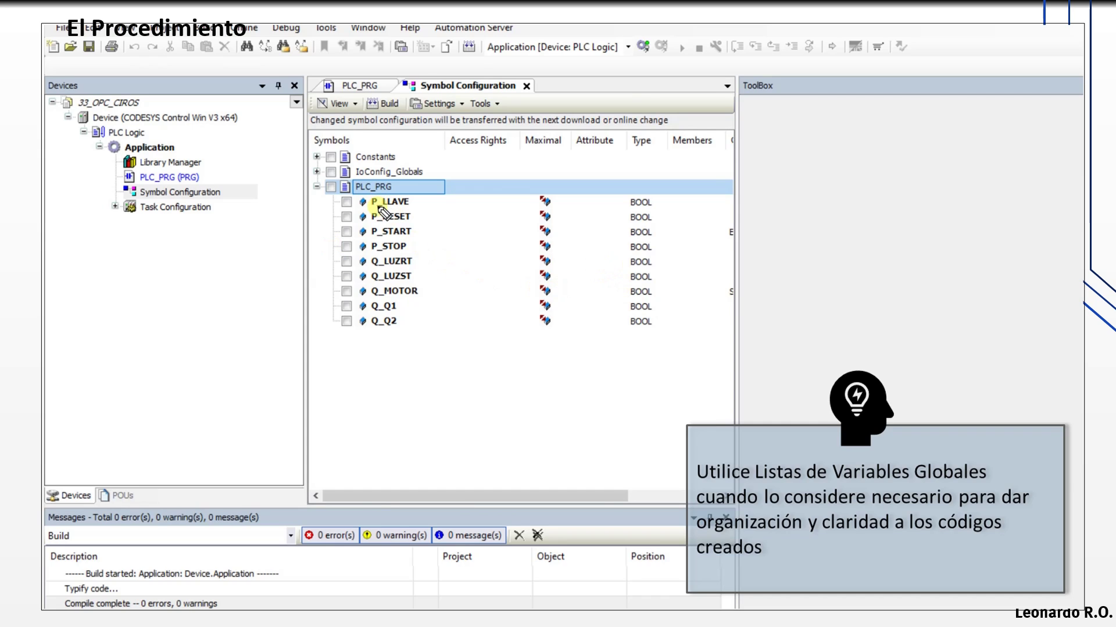
left_click(319, 181)
mouse_move(333, 234)
left_mouse_down()
mouse_move(423, 330)
mouse_move(449, 327)
left_mouse_up()
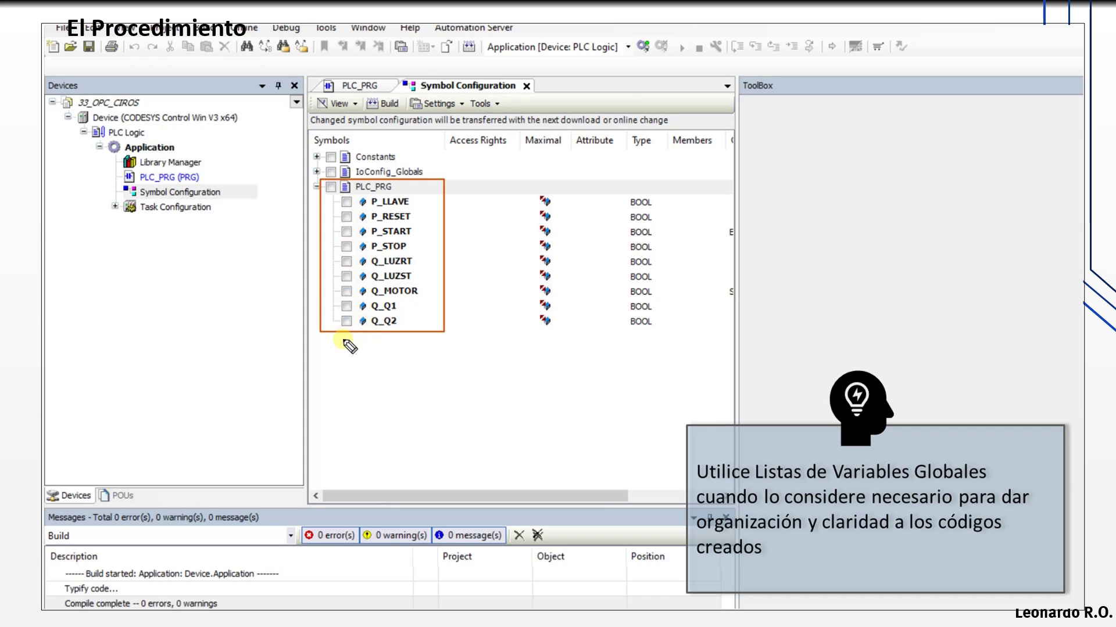
left_click_drag(344, 339, 420, 347)
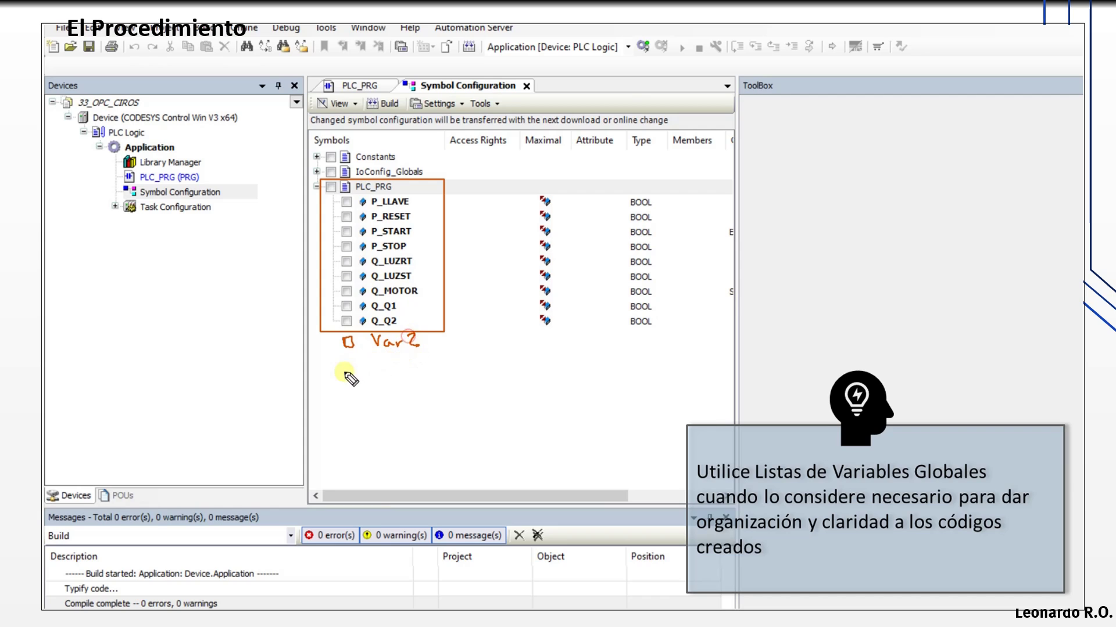
left_click_drag(346, 364, 454, 362)
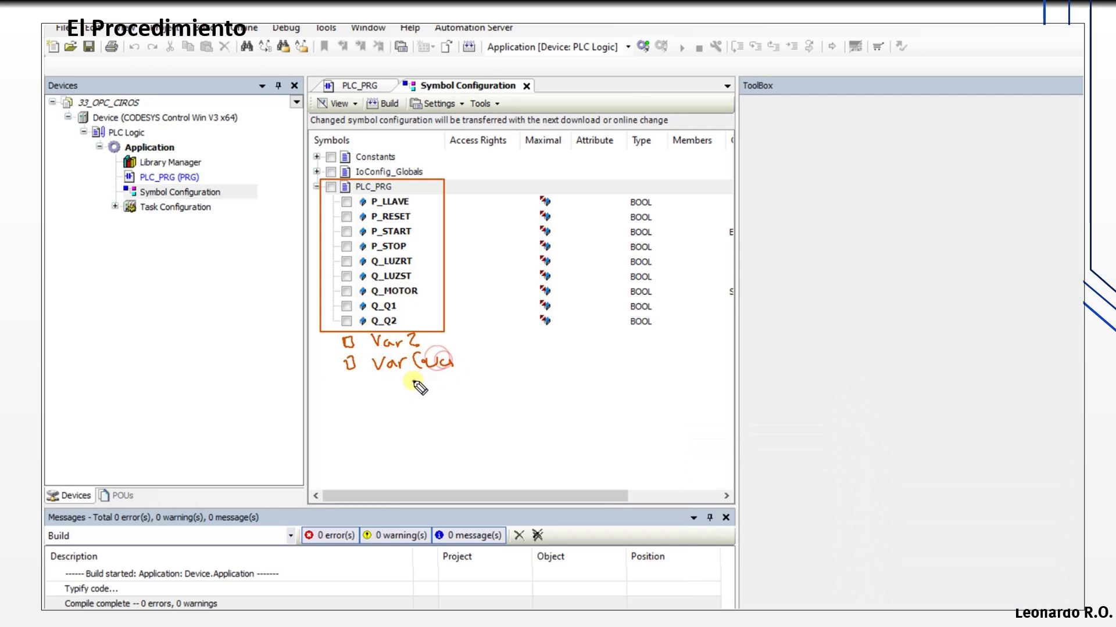
left_click(415, 406)
left_click_drag(353, 434, 442, 439)
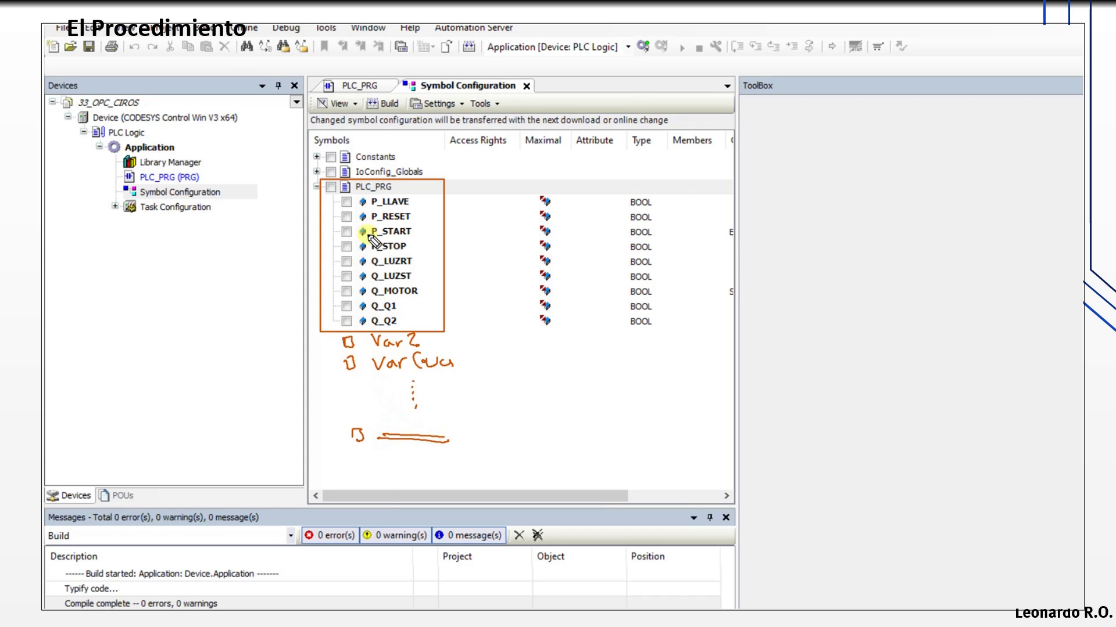
mouse_move(333, 355)
left_mouse_down()
mouse_move(349, 348)
mouse_move(410, 367)
mouse_move(386, 429)
mouse_move(433, 427)
left_mouse_up()
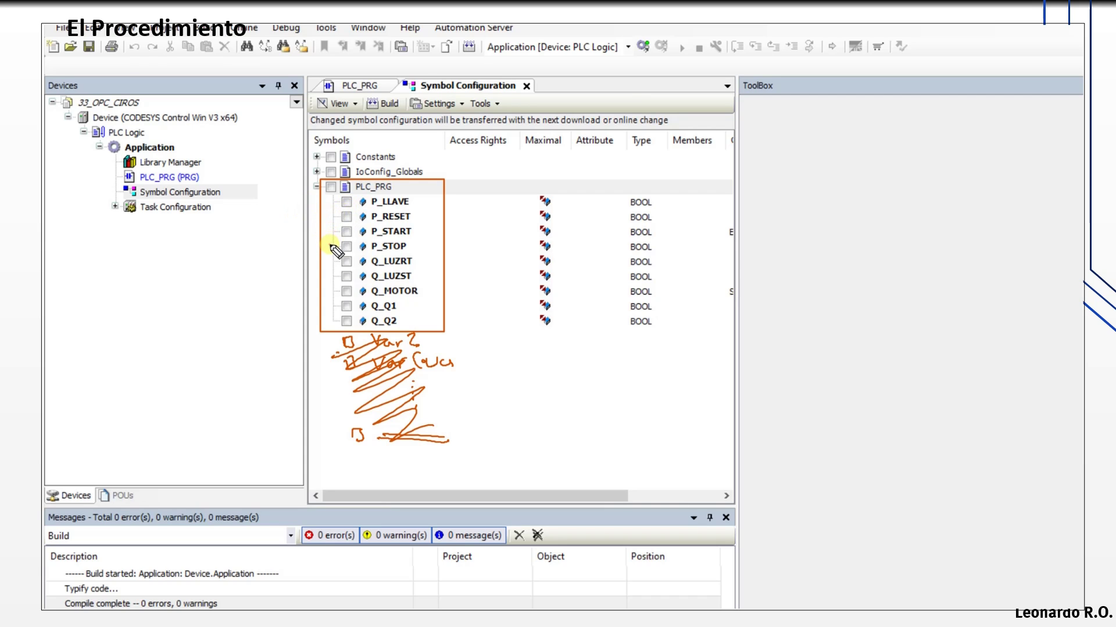
mouse_move(330, 245)
left_mouse_down()
mouse_move(308, 256)
mouse_move(272, 236)
mouse_move(247, 195)
mouse_move(178, 152)
mouse_move(248, 148)
mouse_move(268, 137)
mouse_move(266, 124)
left_mouse_up()
left_click_drag(213, 155, 270, 149)
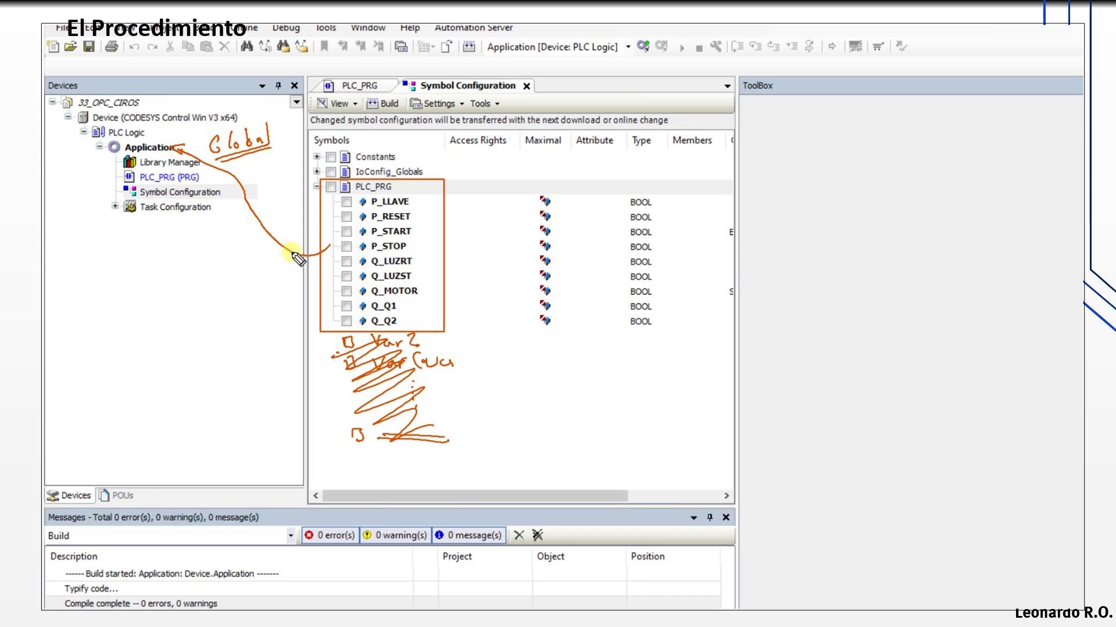
key("e")
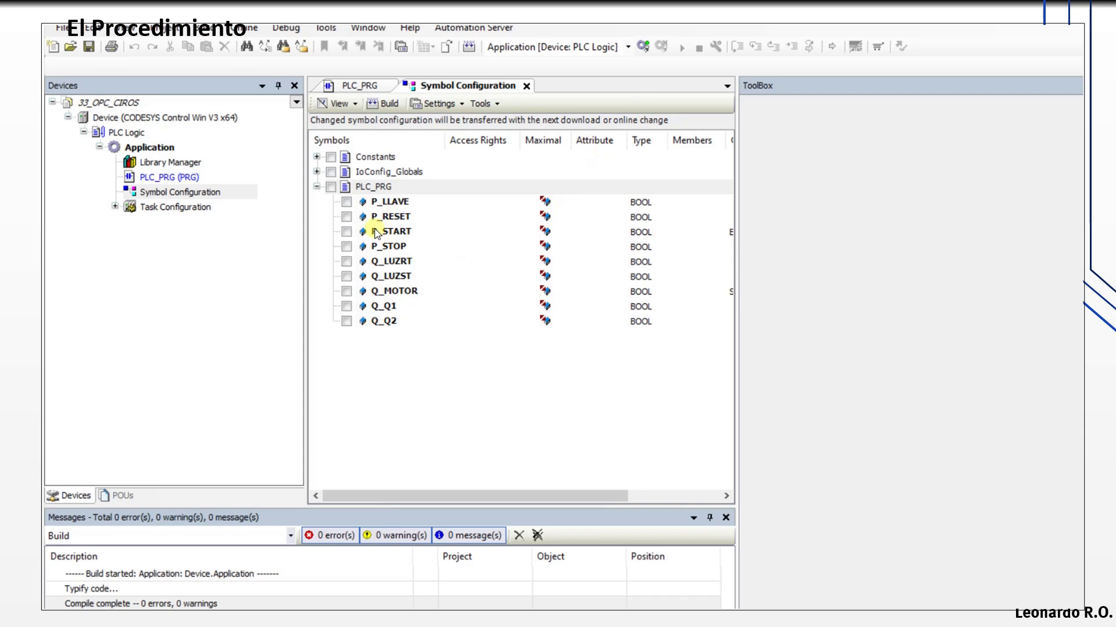
Enable the symbols P_LLAVE, P_RESET, P_START, Q_MOTOR, Q_LUZRT, Q_Q1 and Q_Q2 individually under PLC_PRG.
left_click(347, 201)
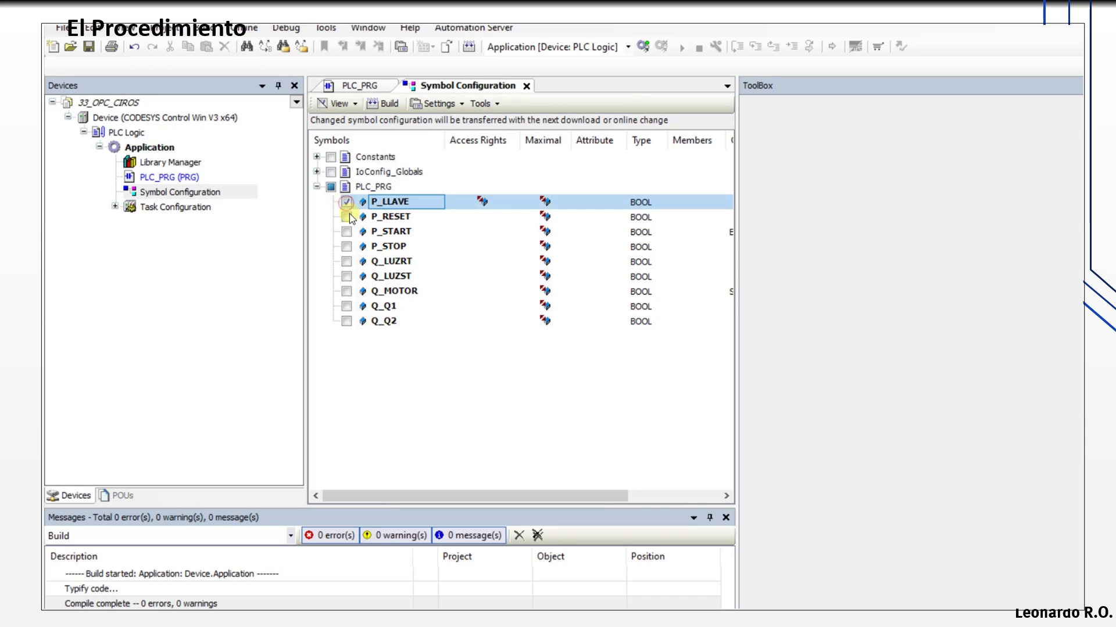
left_click(346, 217)
left_click(346, 232)
left_click(347, 292)
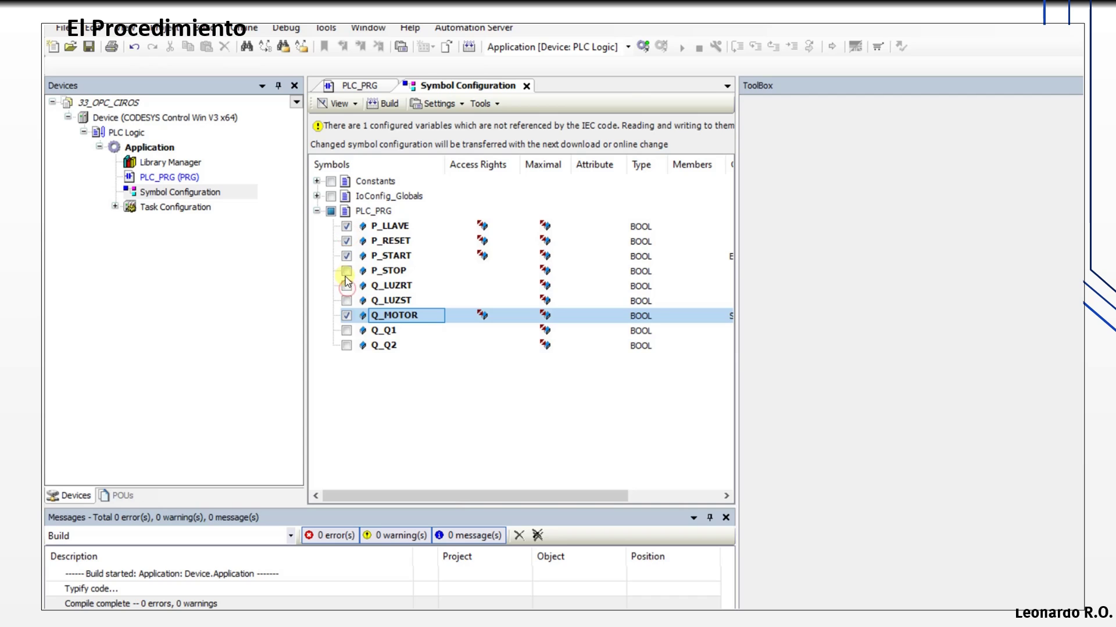
left_click(346, 285)
left_click(347, 331)
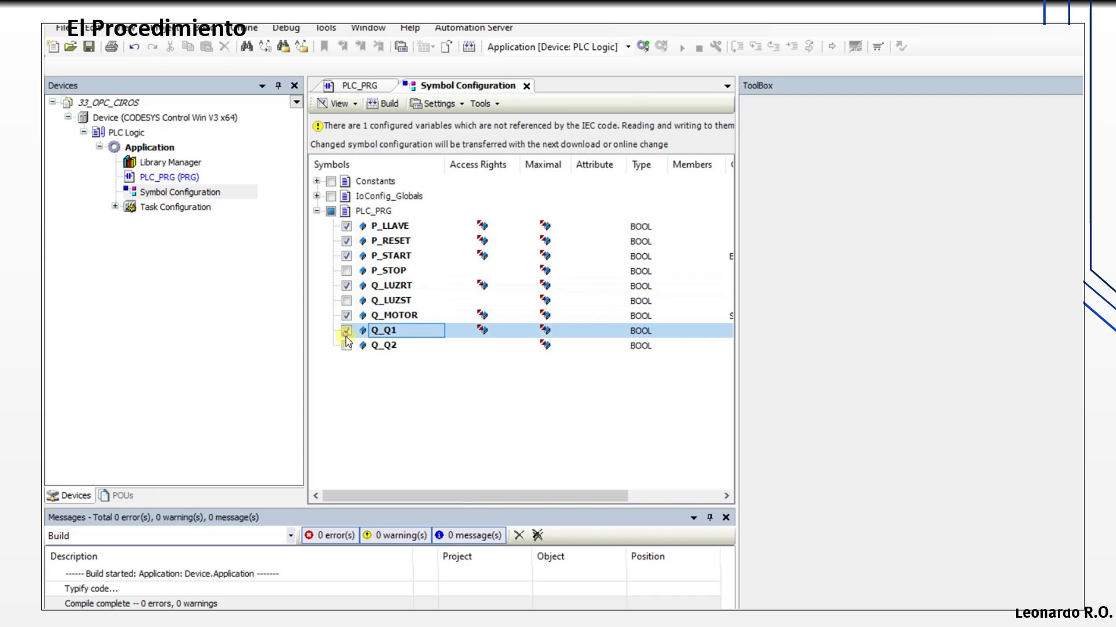
left_click(346, 346)
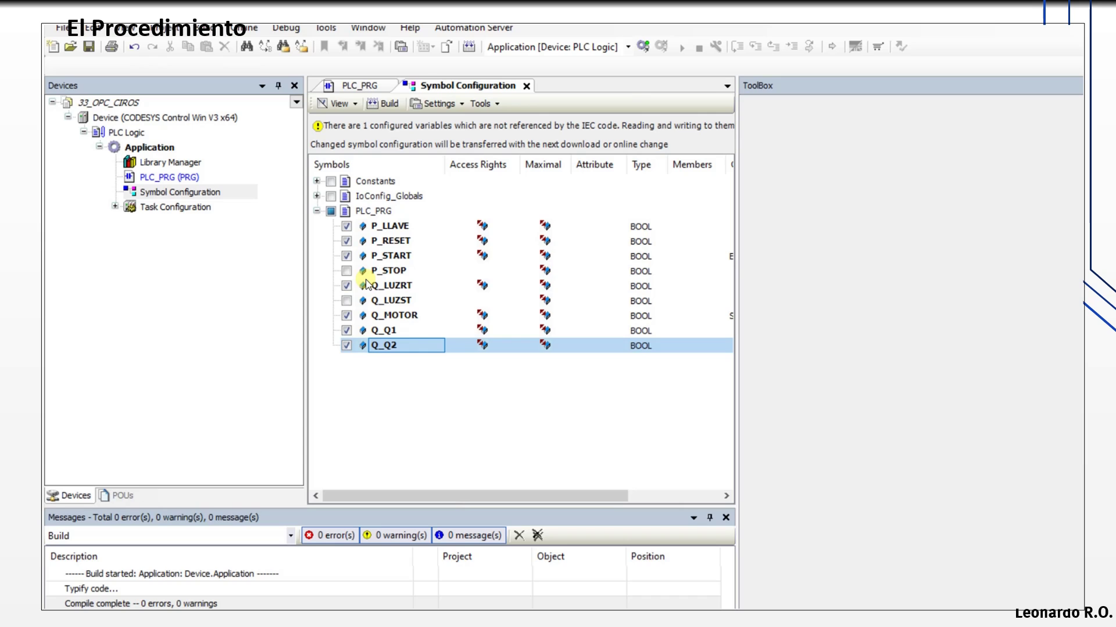
Enable the entire PLC_PRG group in the symbol configuration, rebuild the project, and collapse the group.
left_click(330, 212)
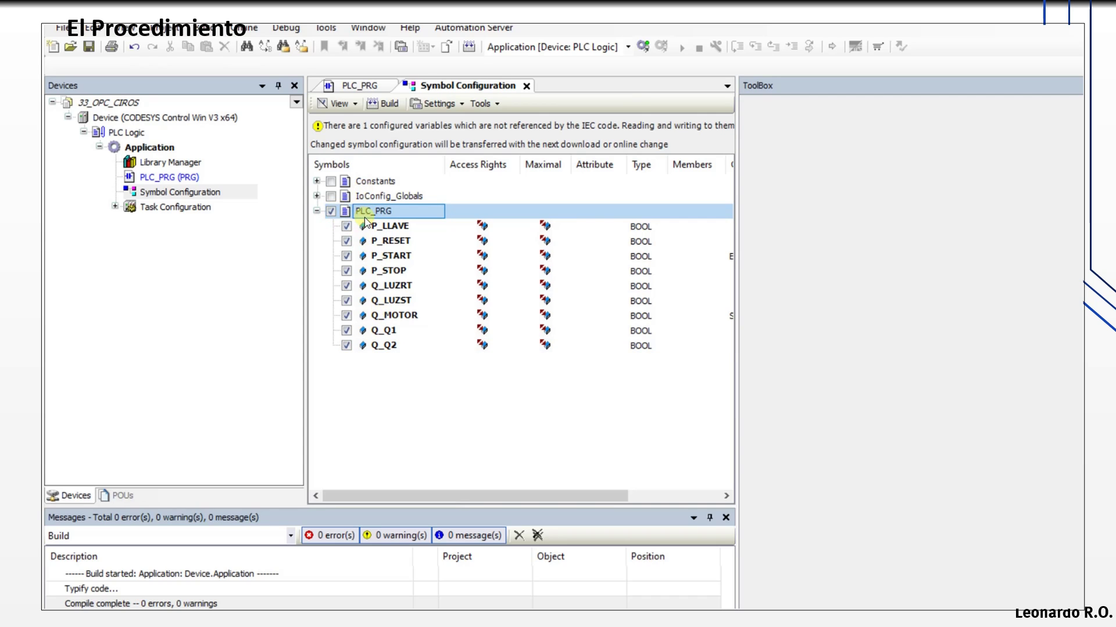
left_click(389, 111)
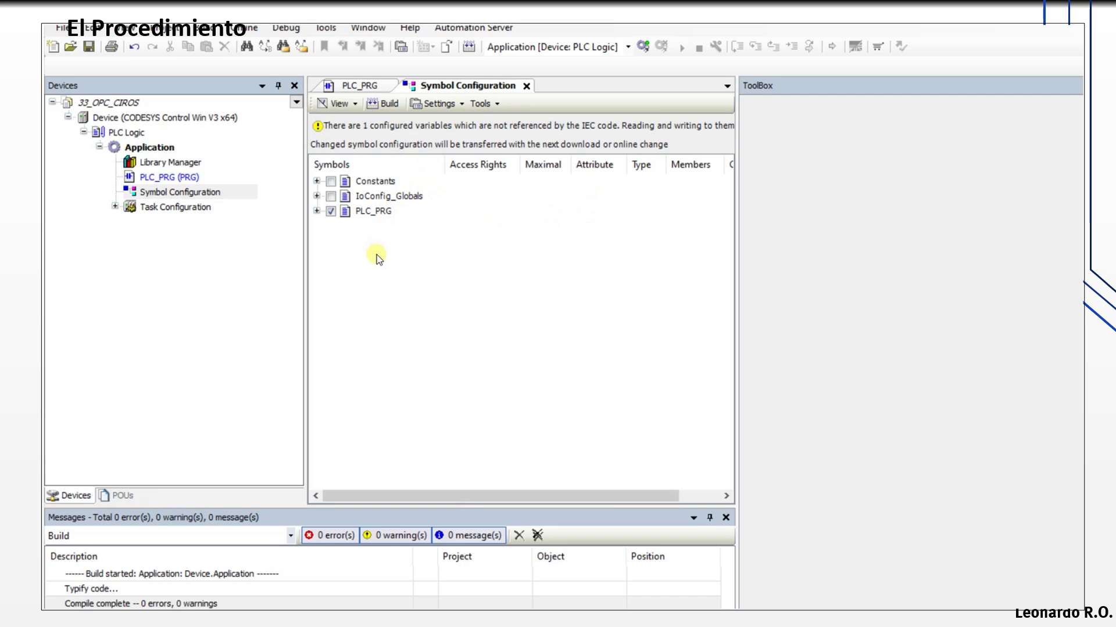
left_click(317, 211)
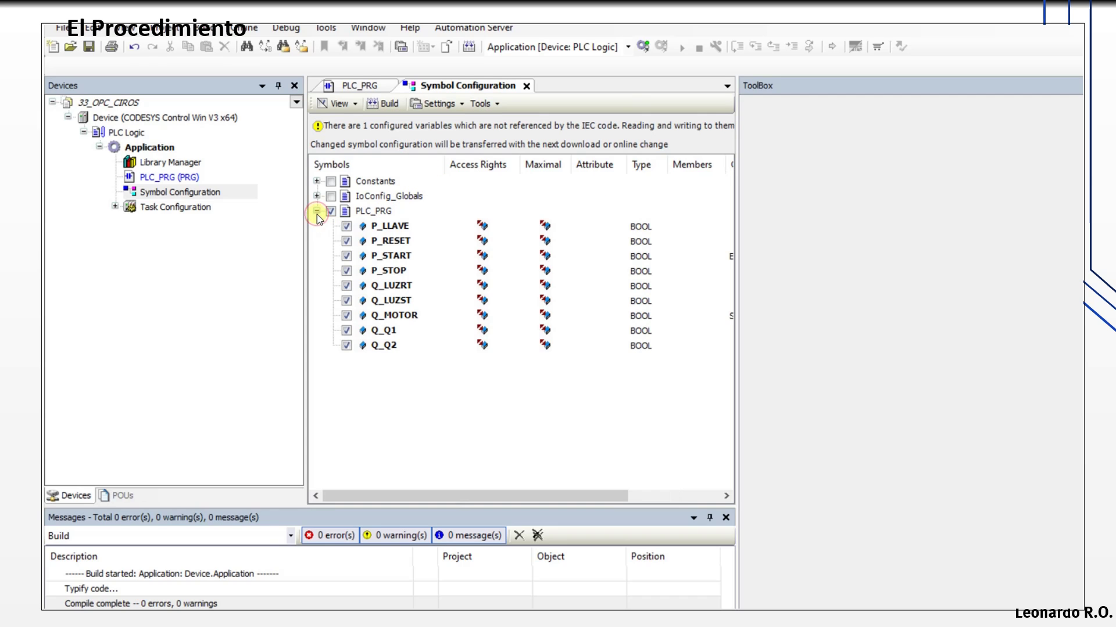
left_click(316, 212)
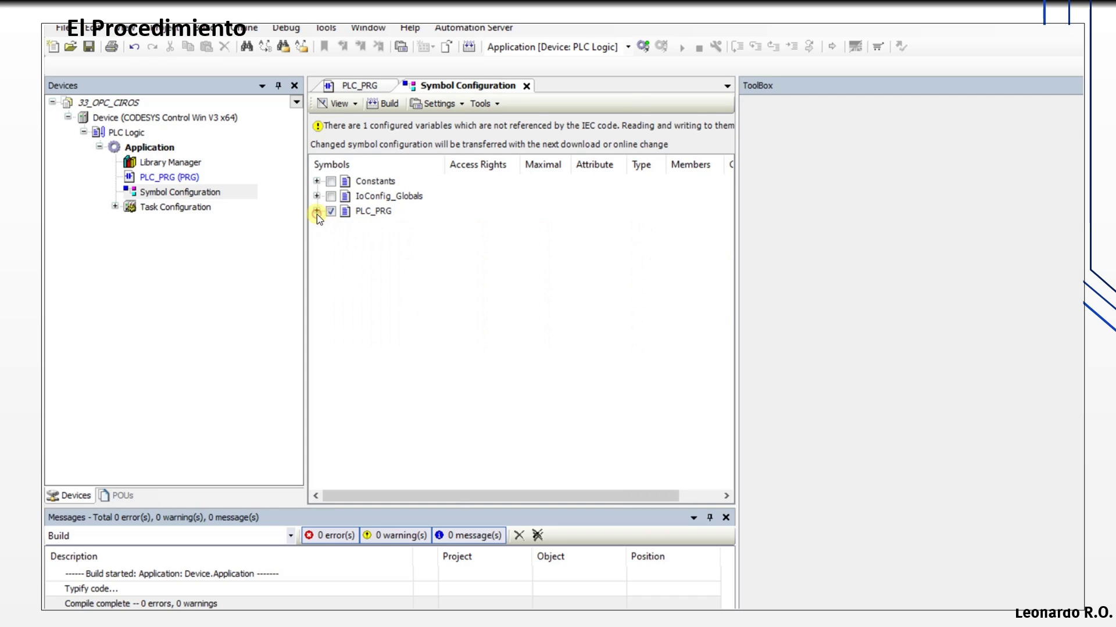
left_click(377, 105)
Access the PLC runtime's options from the hidden icons in the system tray.
left_click(1068, 608)
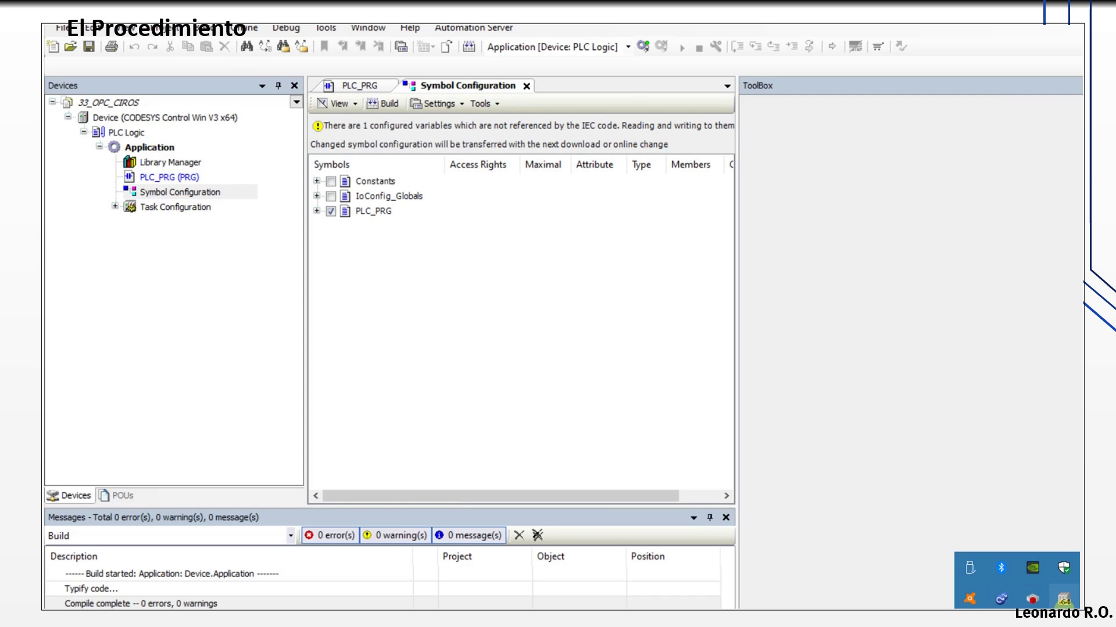
left_click(1067, 602)
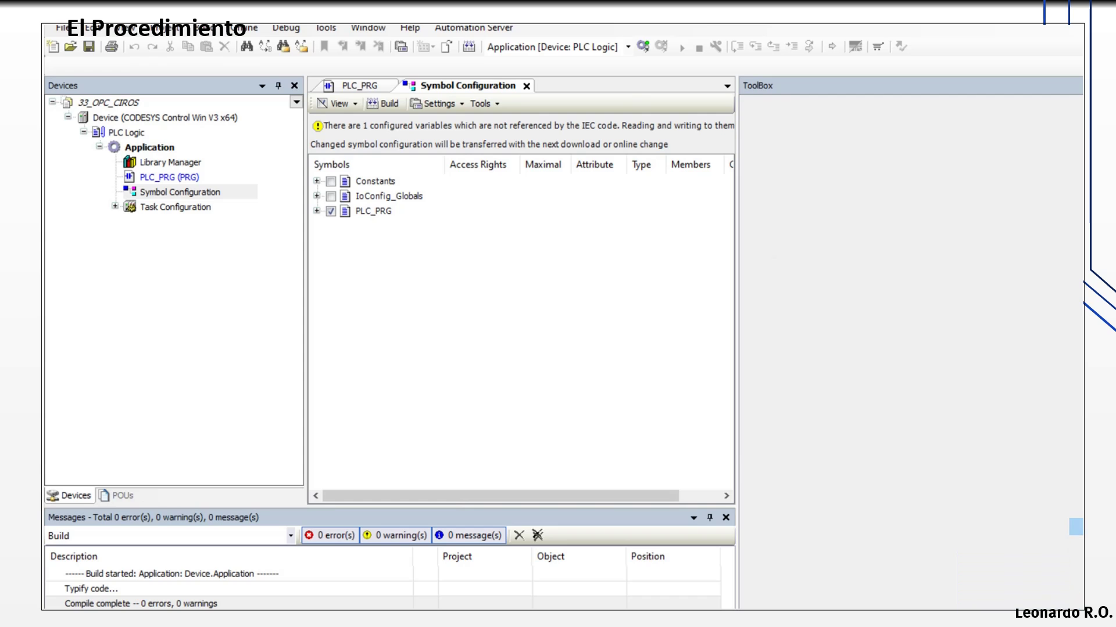
left_click(643, 448)
Set the device's active communication path by scanning the network during login, and review the gateway and device communication settings.
left_click(140, 113)
left_click(251, 28)
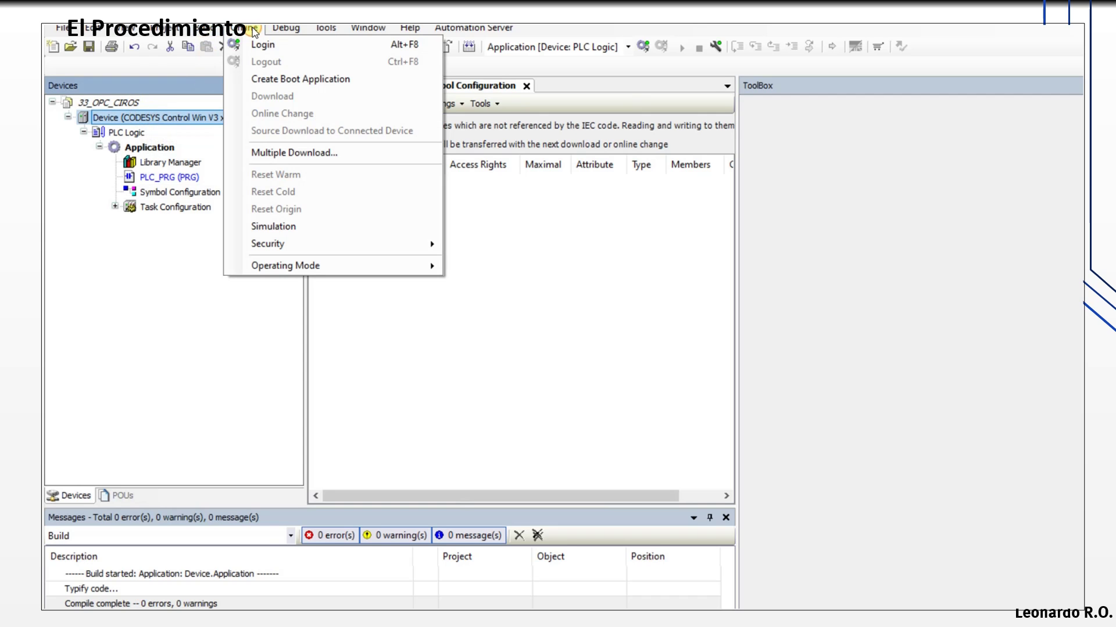
left_click(263, 44)
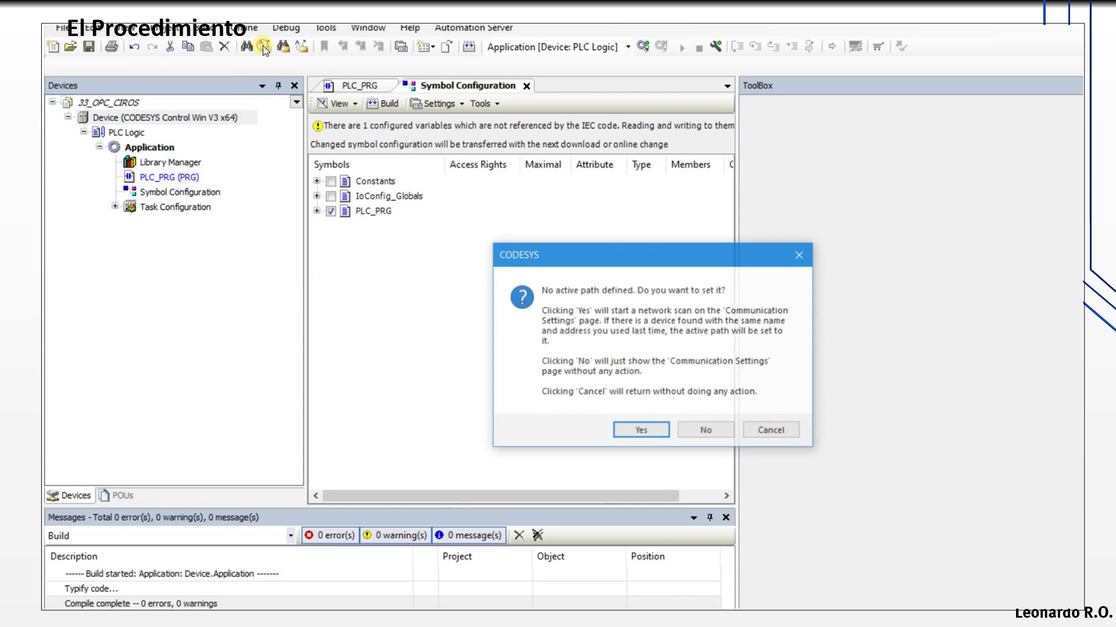
left_click(641, 432)
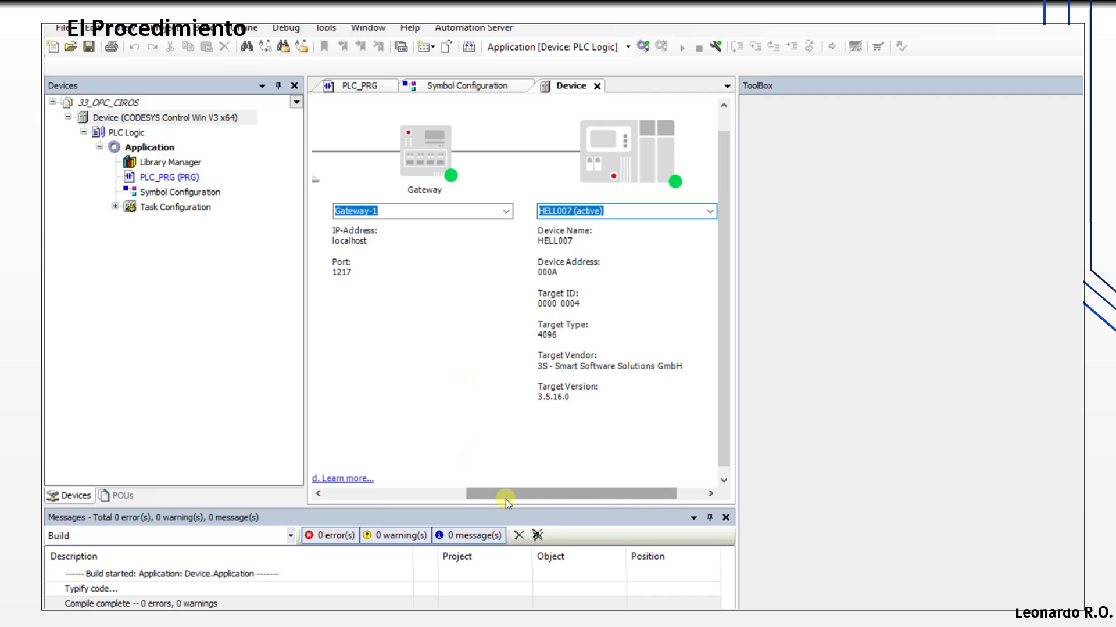
left_click_drag(506, 495, 361, 493)
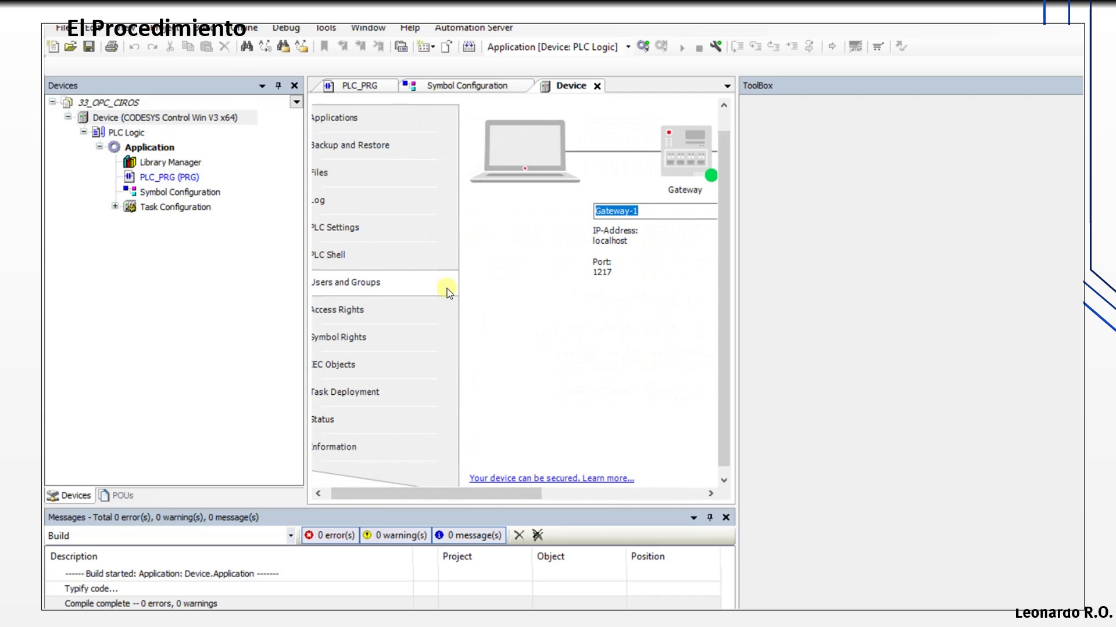
scroll(448, 288, "up", 1)
left_click(490, 111)
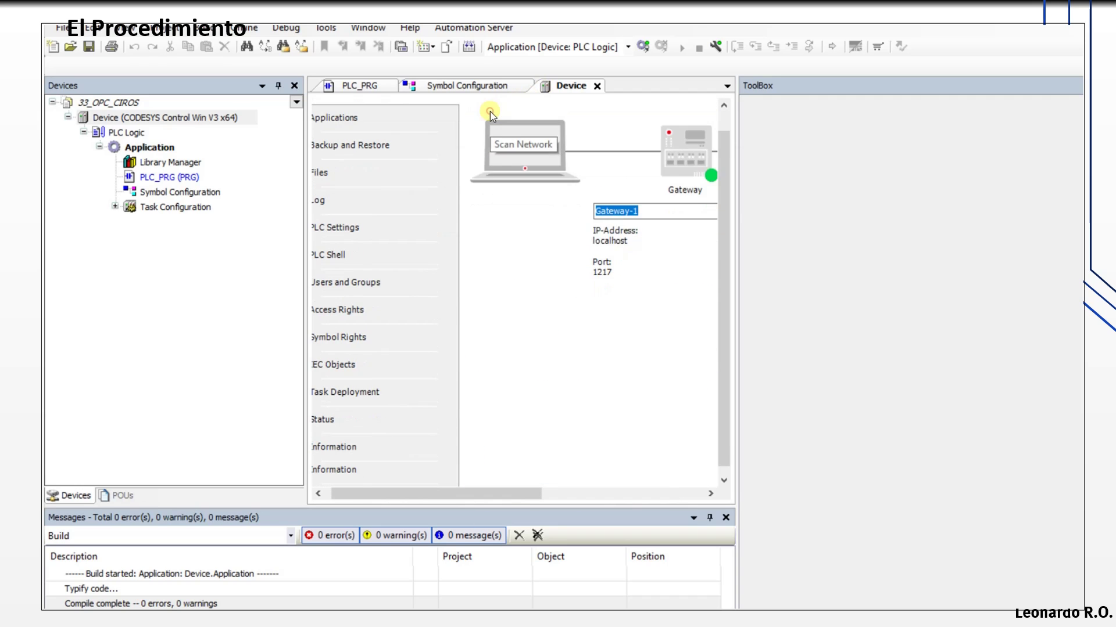
double_click(449, 216)
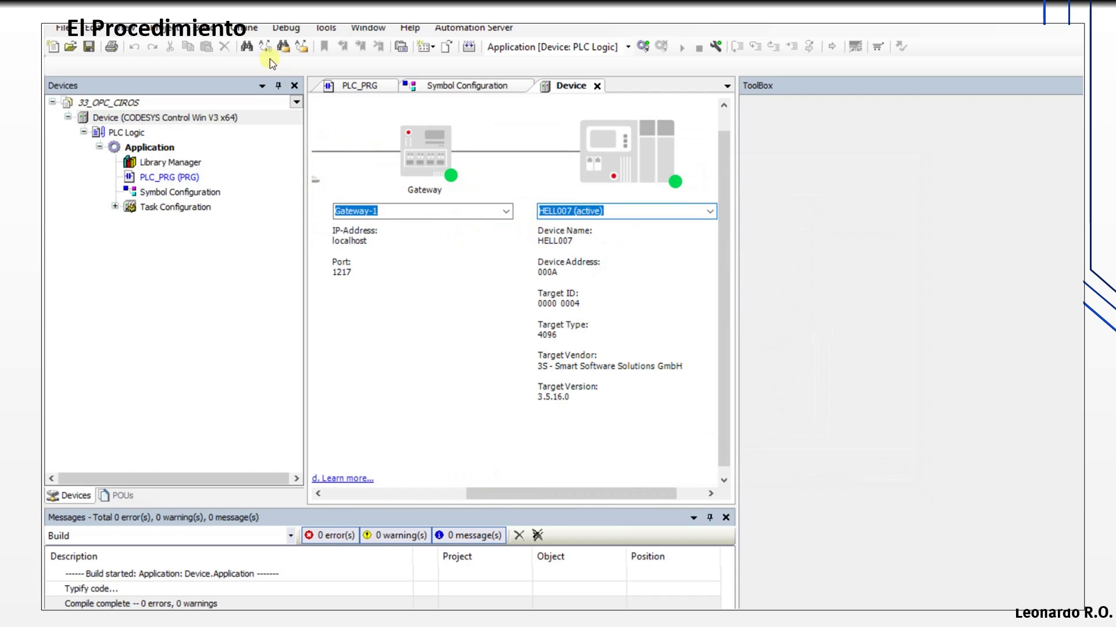
Log in to the soft PLC and download the latest code to replace the existing application.
left_click(251, 30)
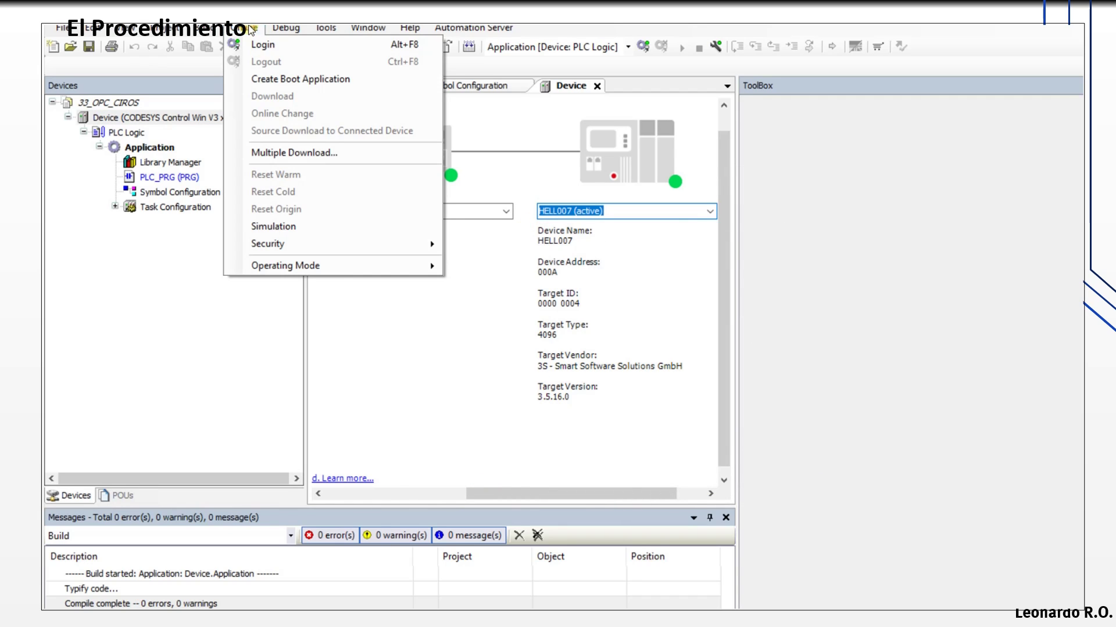
left_click(262, 43)
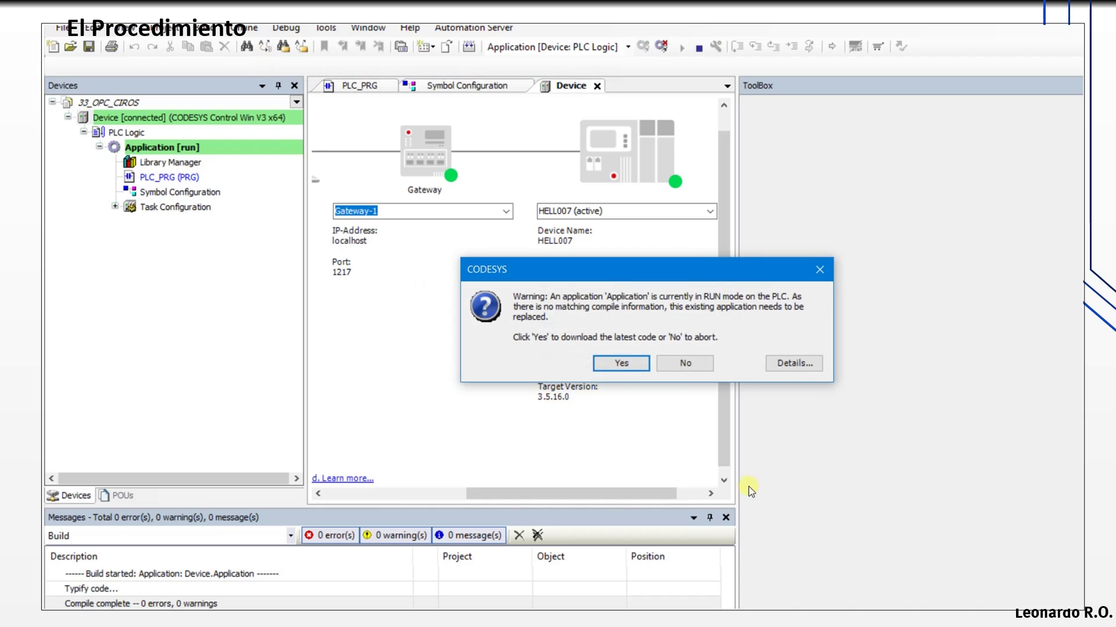
left_click(645, 364)
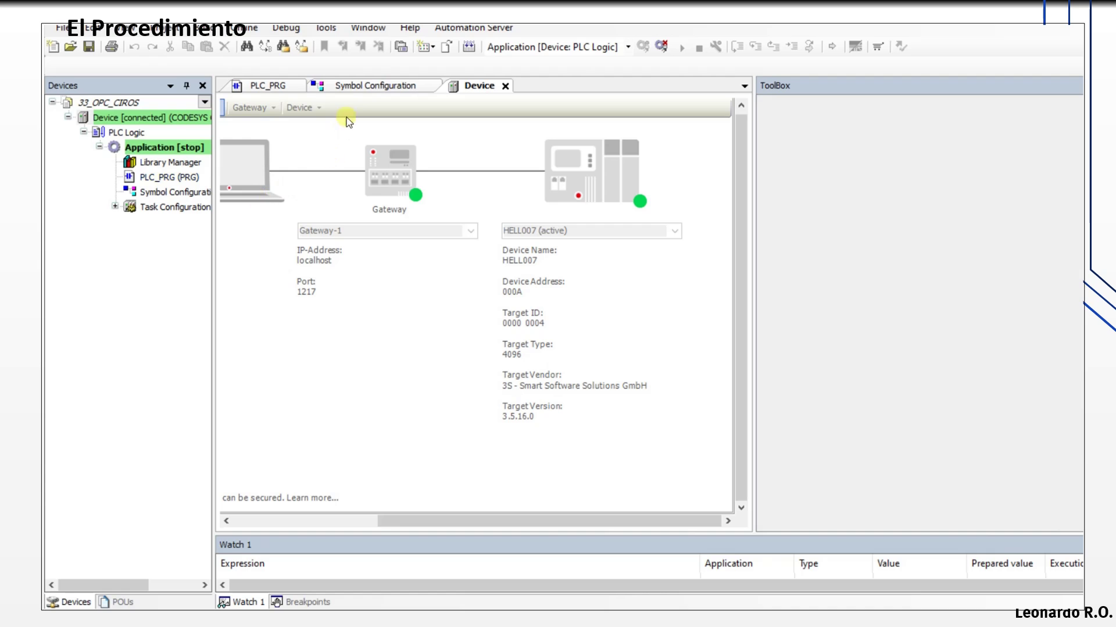
Display PLC_PRG online with a wider device tree and start the application on the soft PLC.
left_click(264, 85)
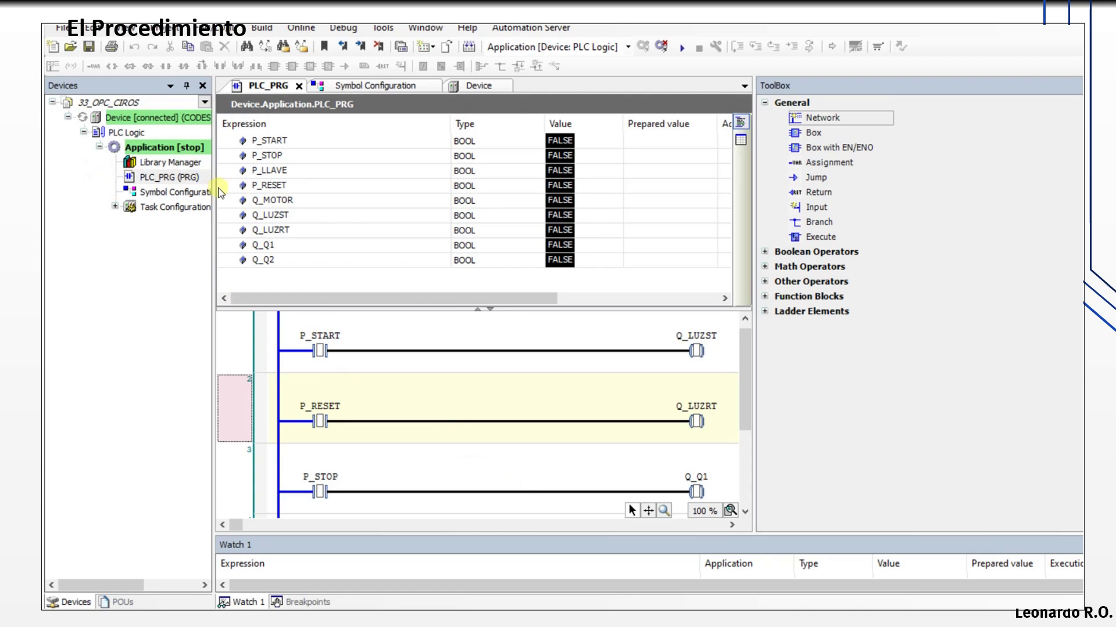
left_click_drag(212, 189, 279, 189)
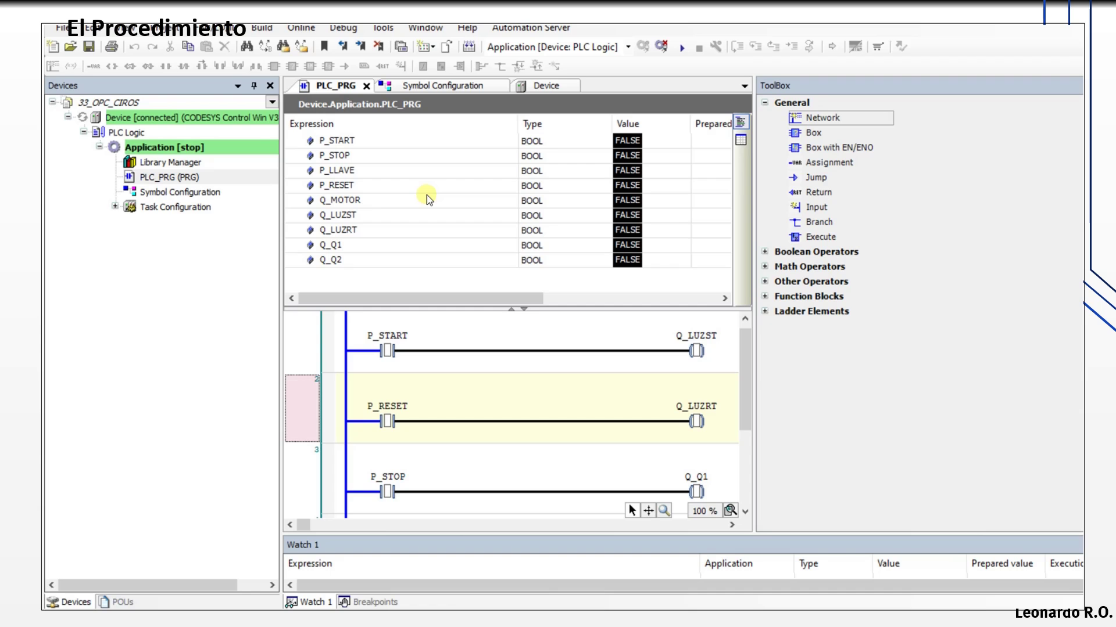
key("F5")
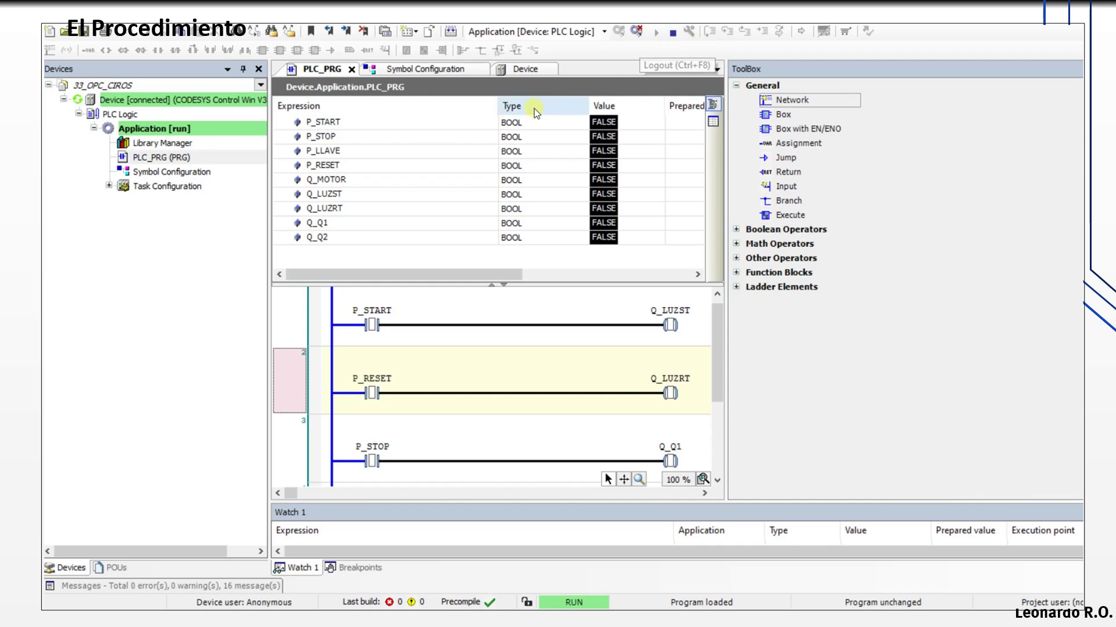
Log out of the soft PLC and check the CODESYS Control runtime among the hidden system tray icons.
left_click(637, 32)
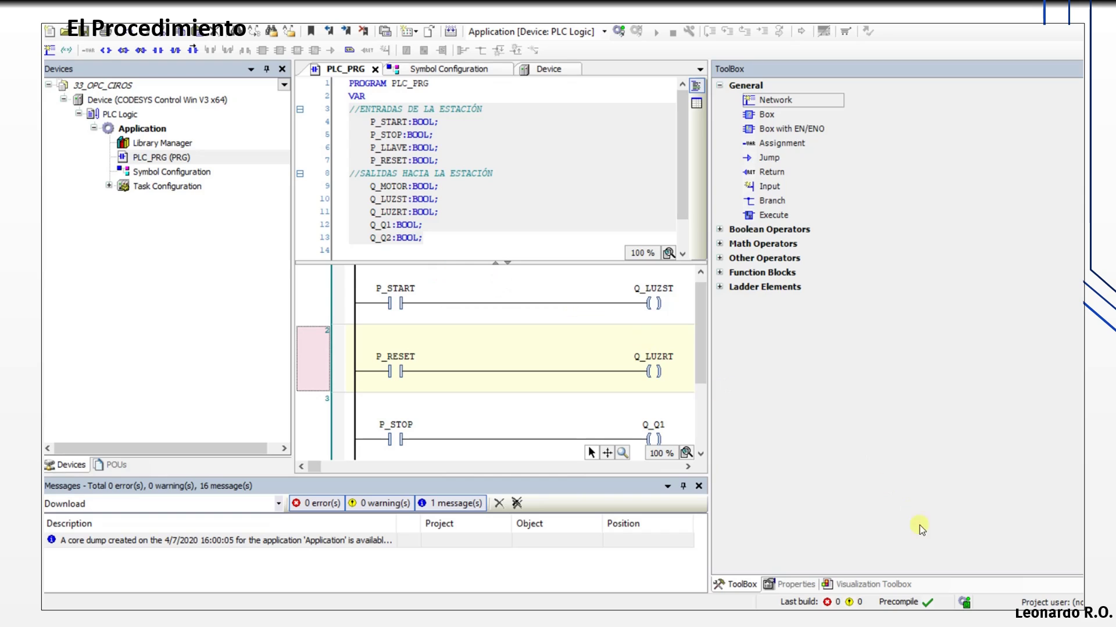
left_click(980, 619)
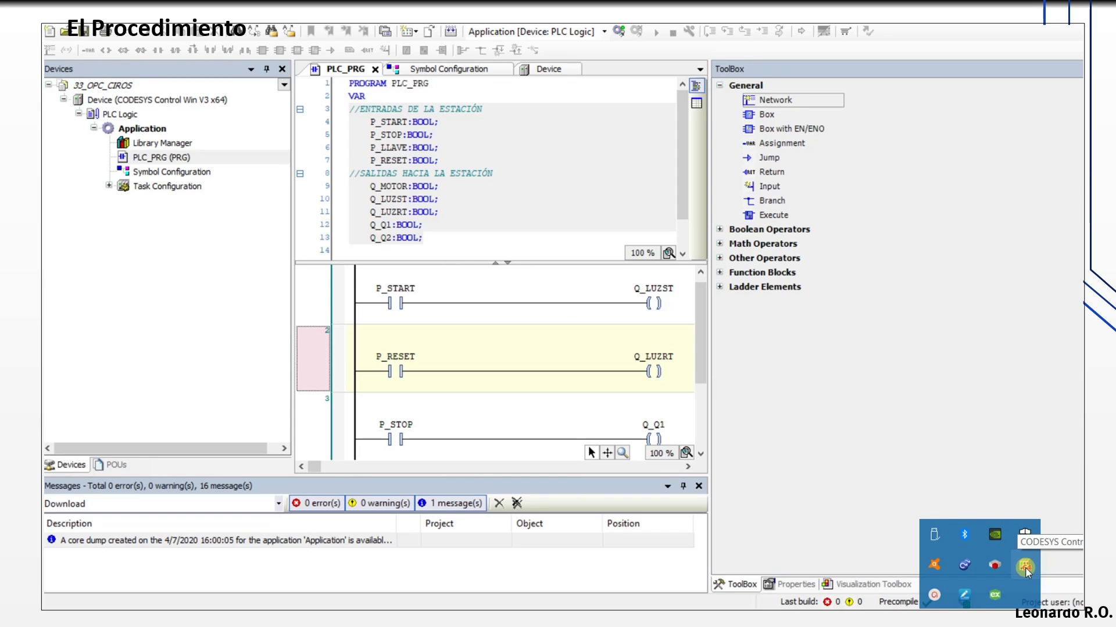
left_click(249, 318)
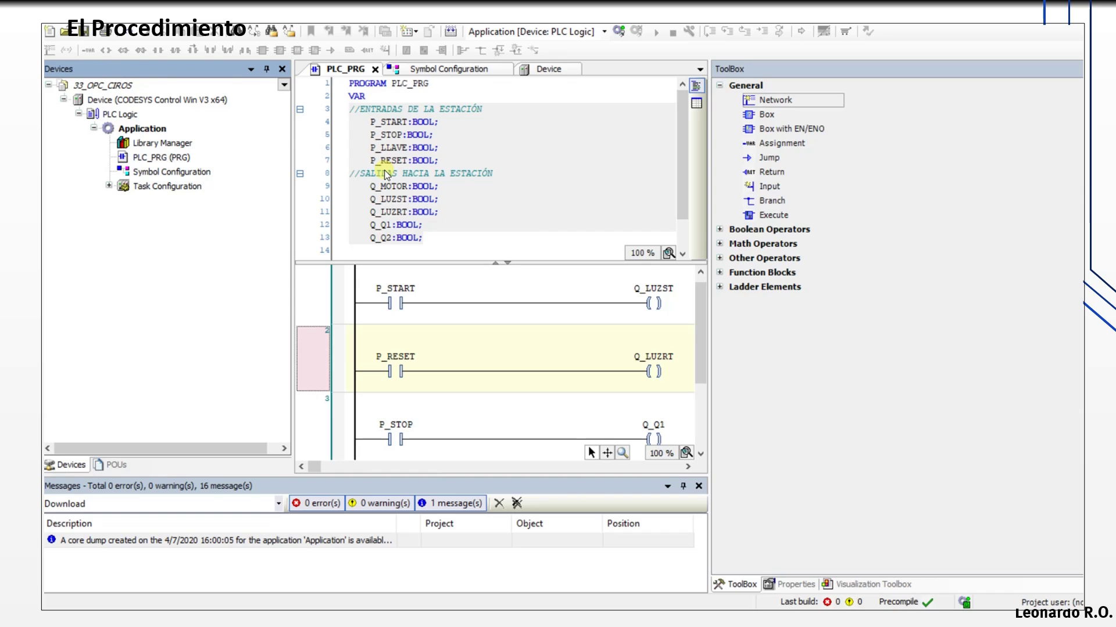
Switch to KEPServerEX 6 Configuration by searching for KEP, and reposition its window.
key("super")
type("KEP")
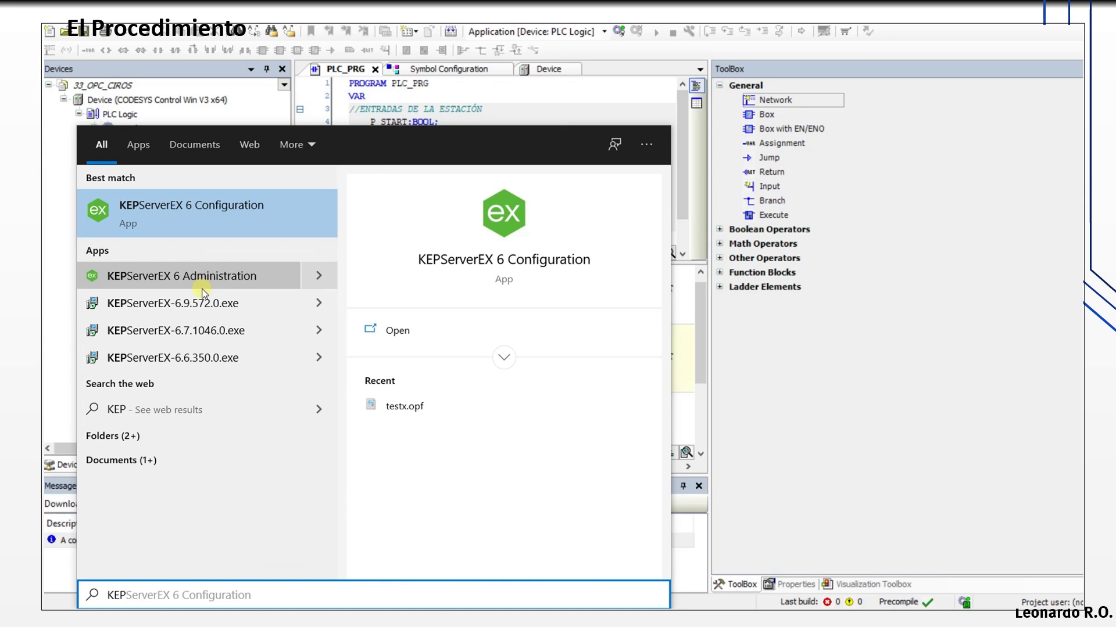
left_click(207, 224)
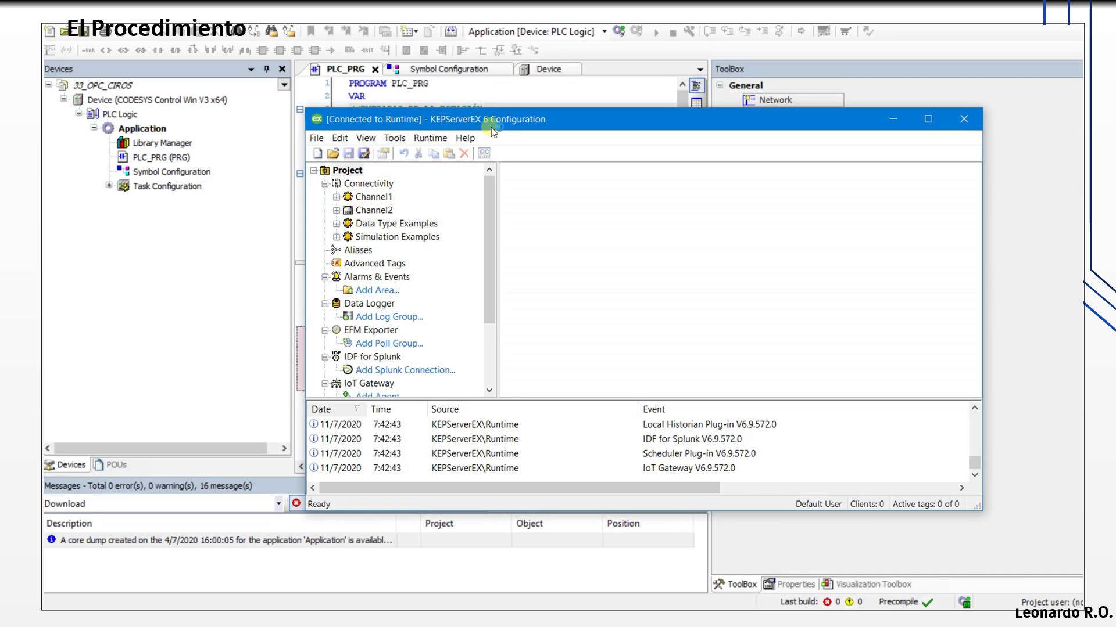
left_click_drag(503, 126, 350, 105)
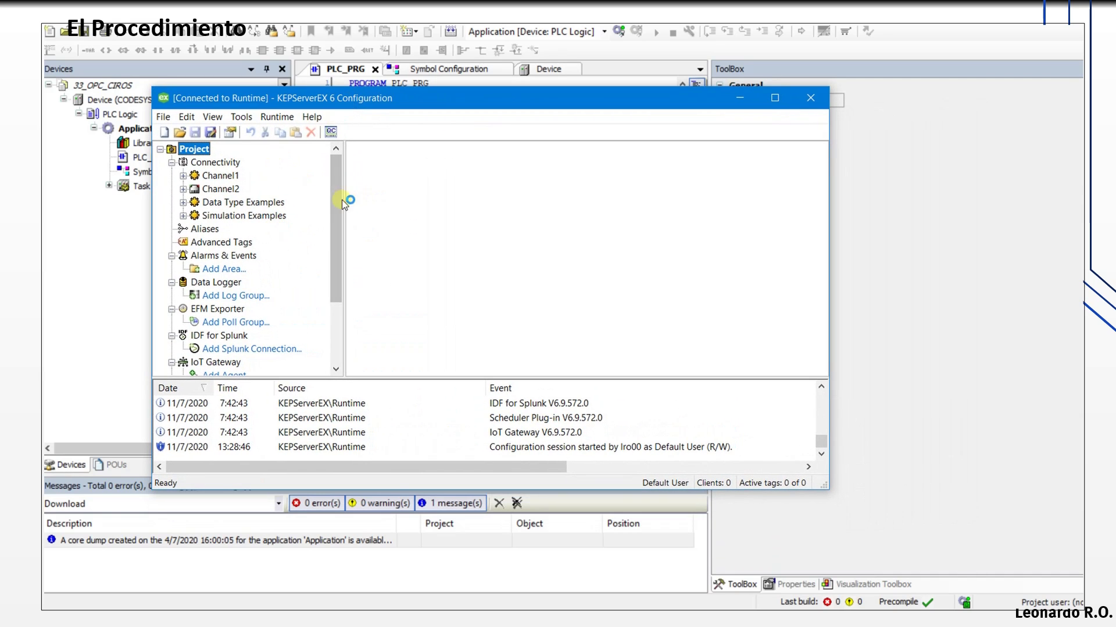
left_click_drag(337, 200, 341, 166)
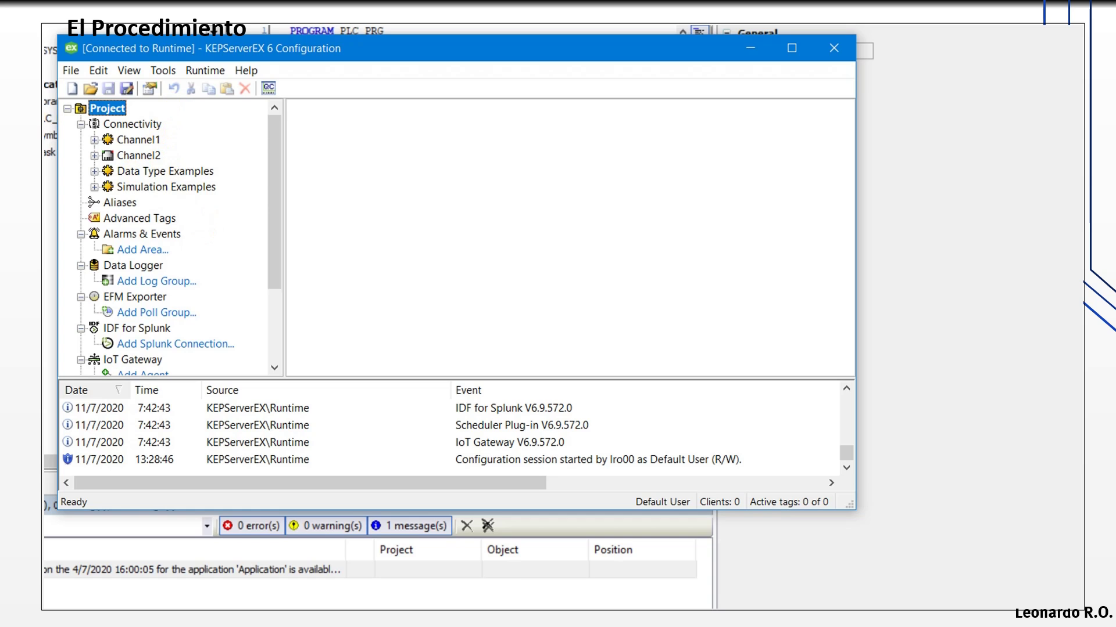
left_click(249, 69)
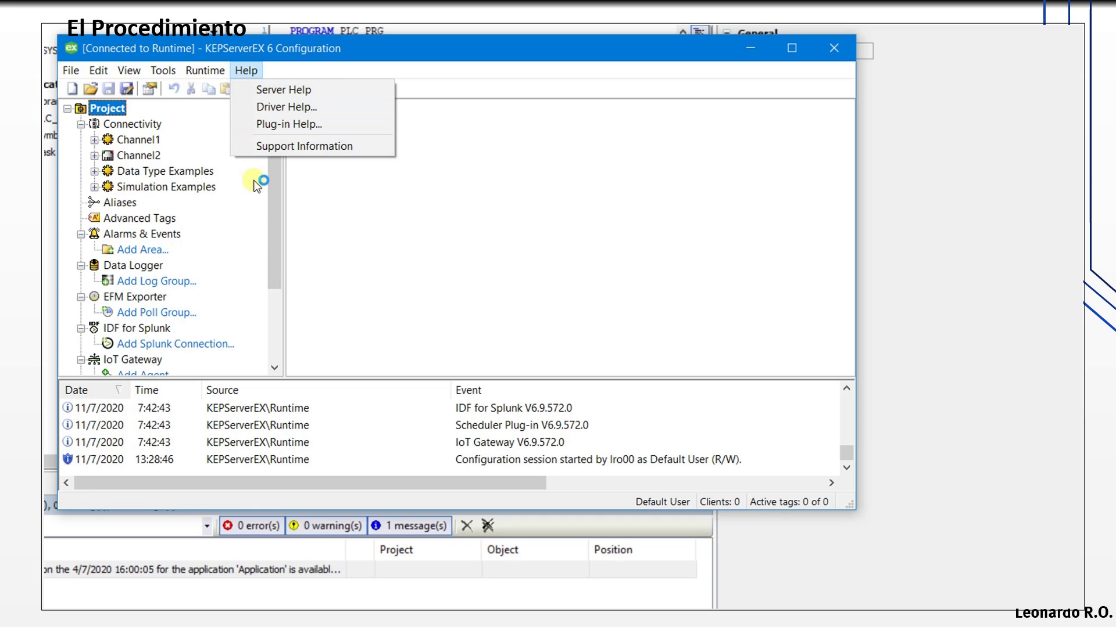
left_click(277, 216)
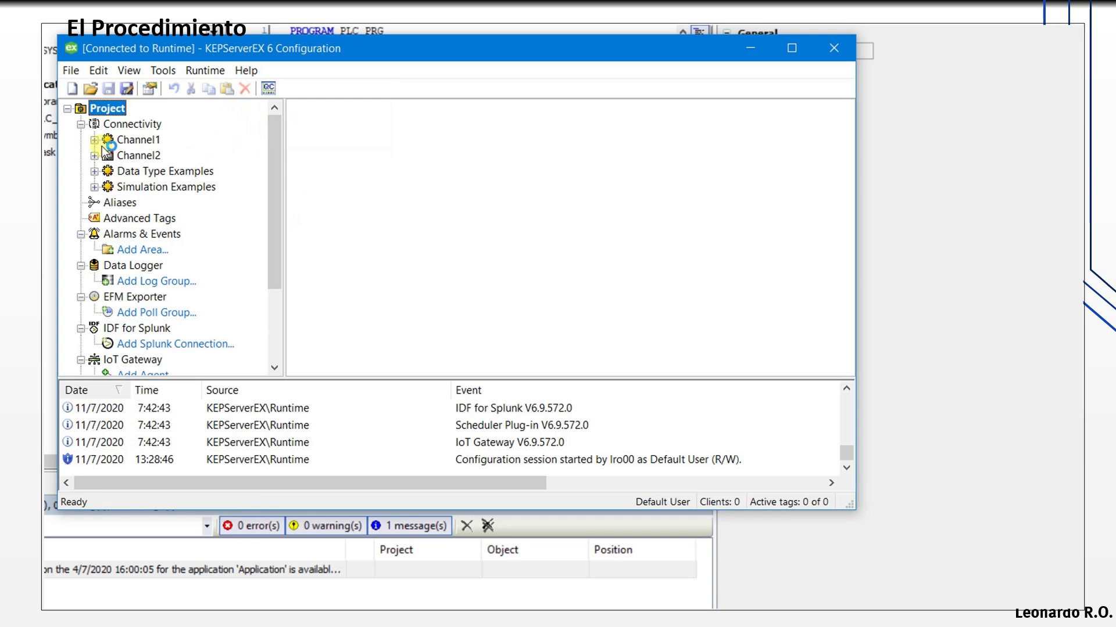
Begin a new channel under Connectivity and choose CODESYS as its channel type.
left_click(138, 124)
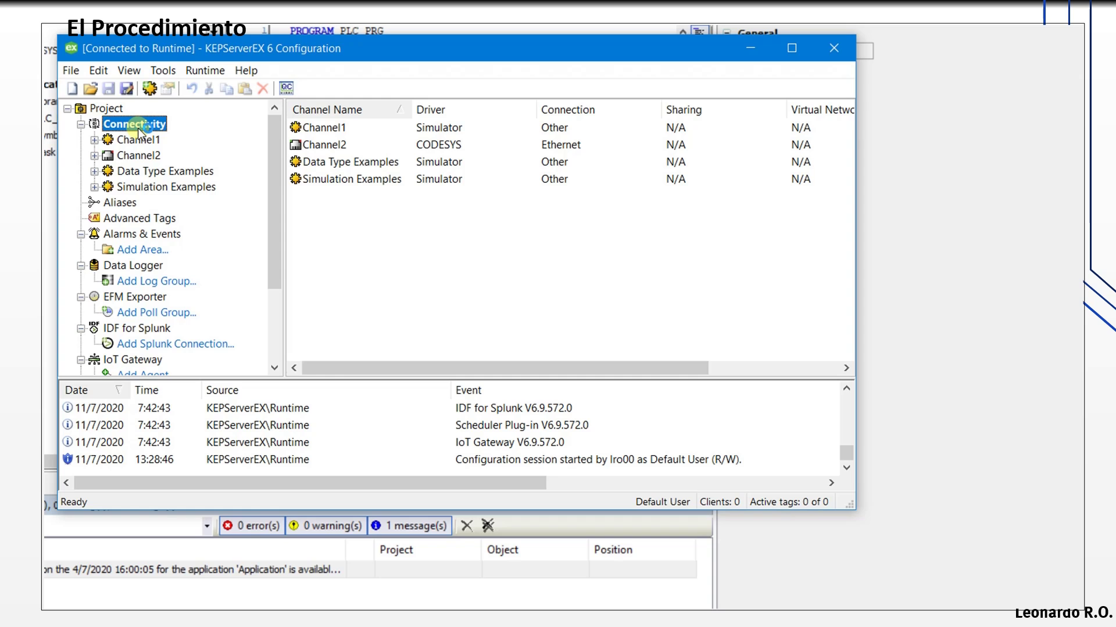
right_click(148, 124)
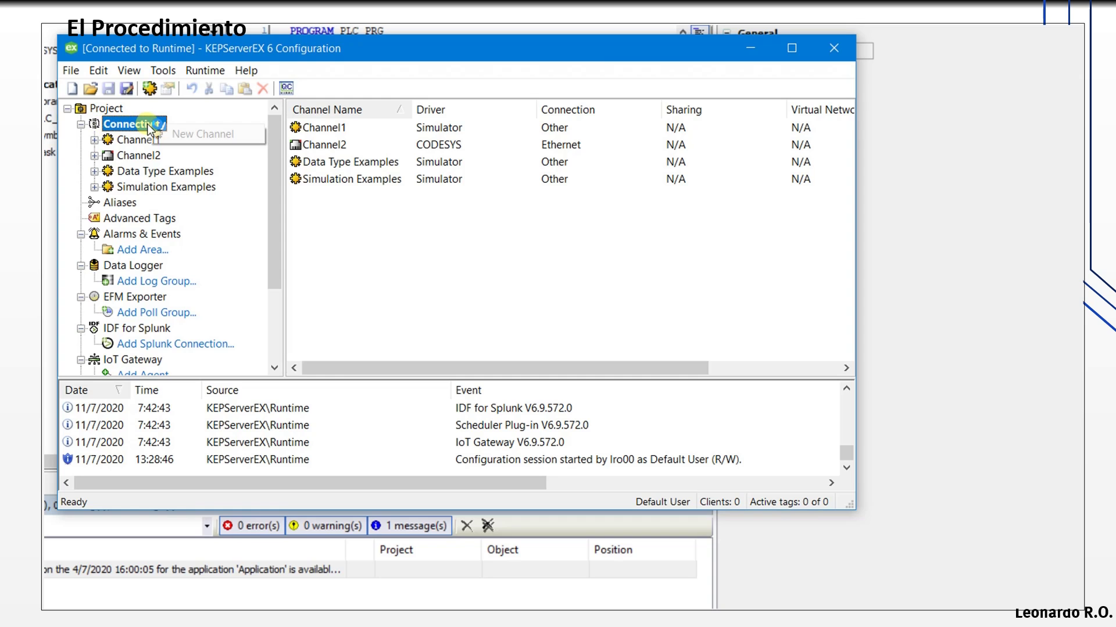
left_click(195, 134)
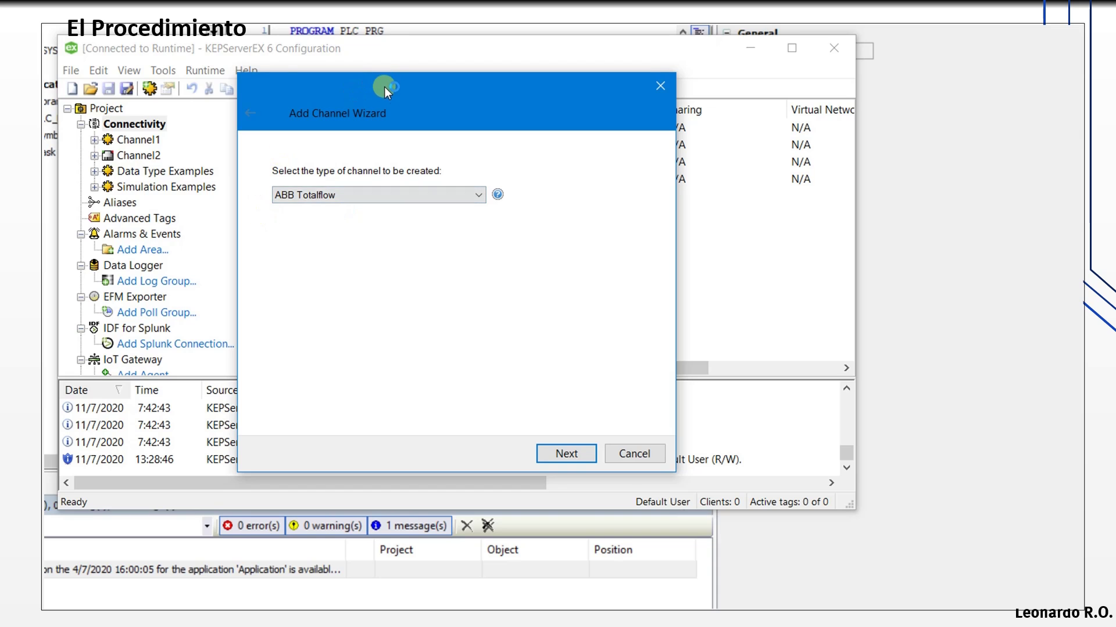
left_click_drag(384, 86, 222, 47)
left_click(317, 154)
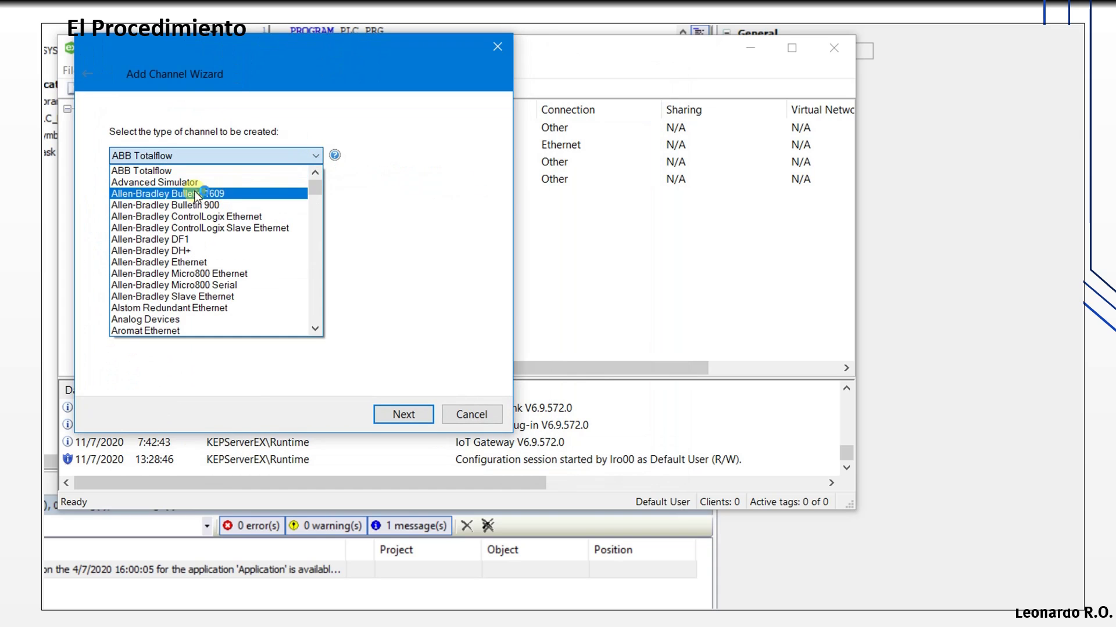
scroll(193, 225, "down", 6)
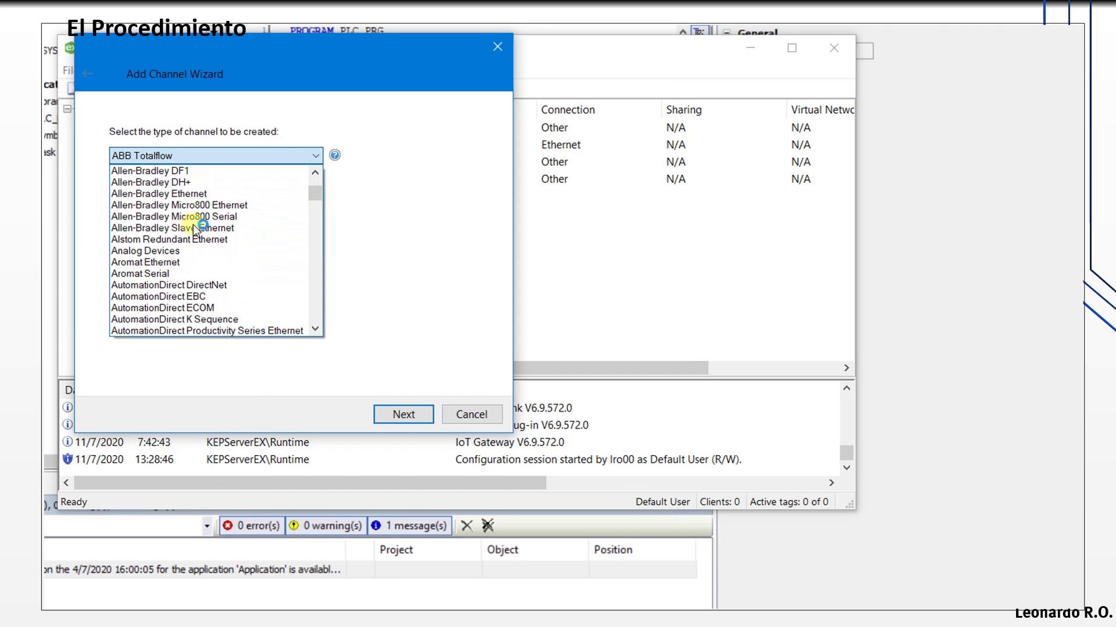
scroll(193, 224, "down", 1)
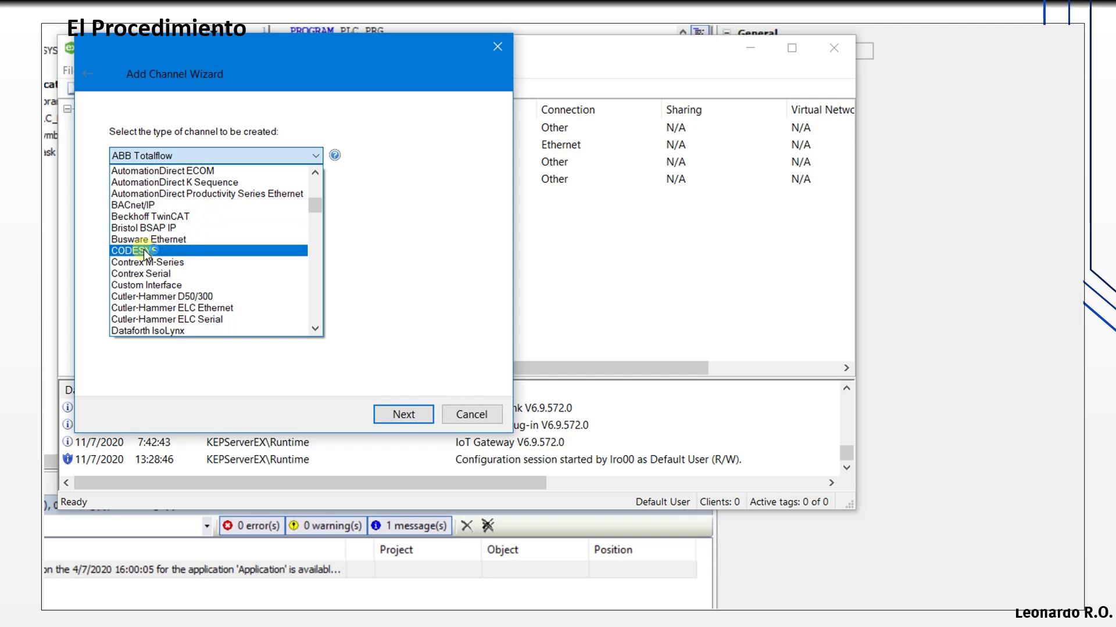
left_click(144, 249)
left_click(403, 415)
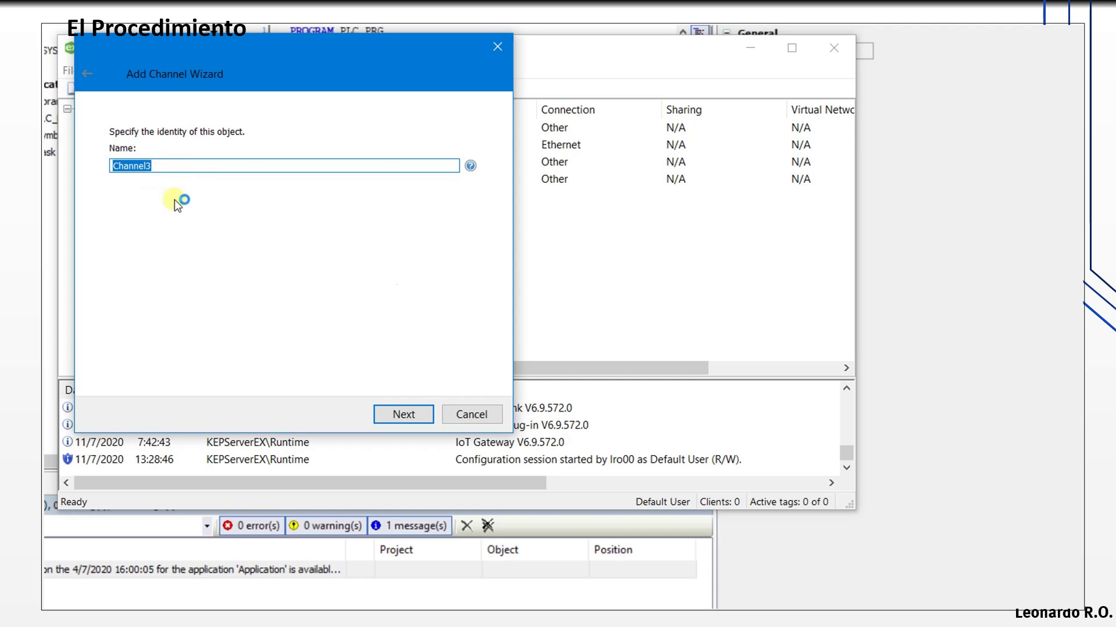
Create the channel as Channel3 with Write Only Latest Value for All Tags, duty cycle 10 and Replace with Zero for floating-point values.
left_click(404, 414)
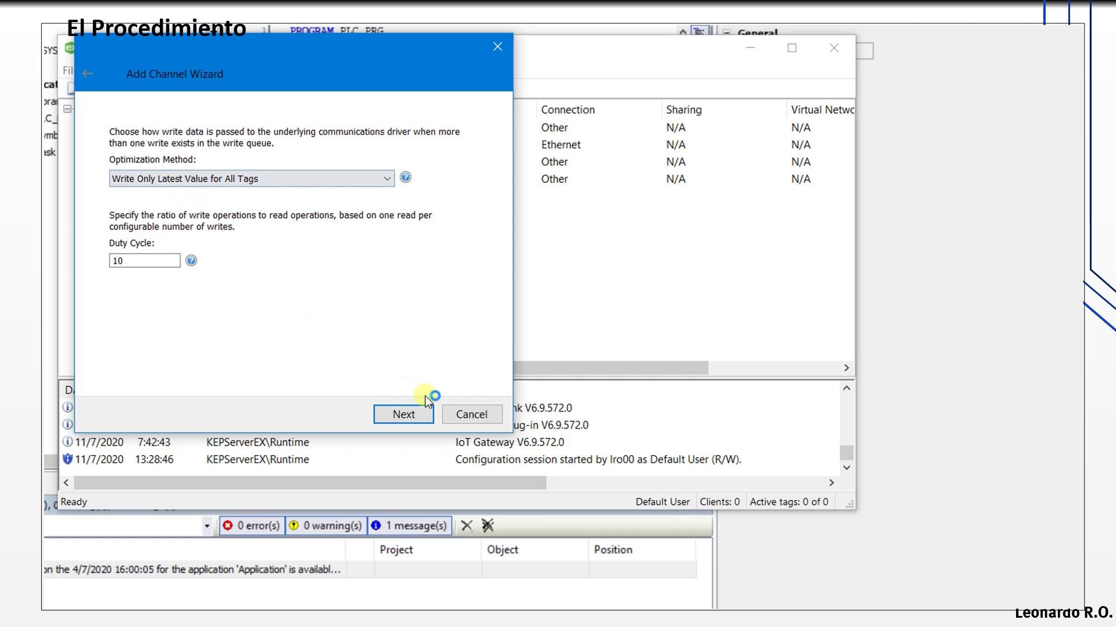
left_click(393, 412)
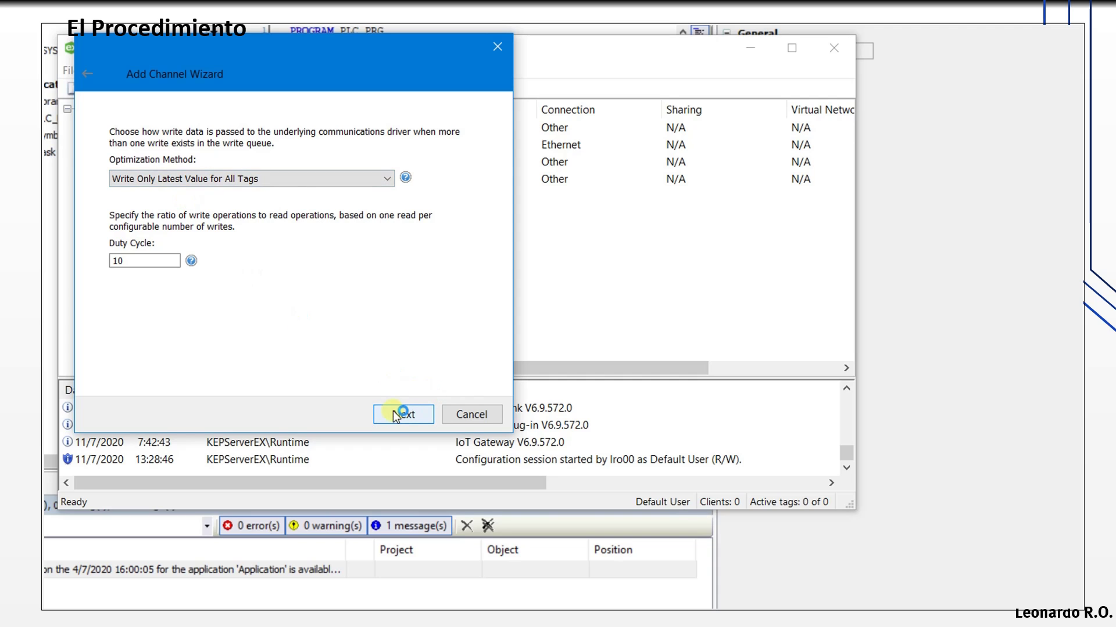
left_click(393, 411)
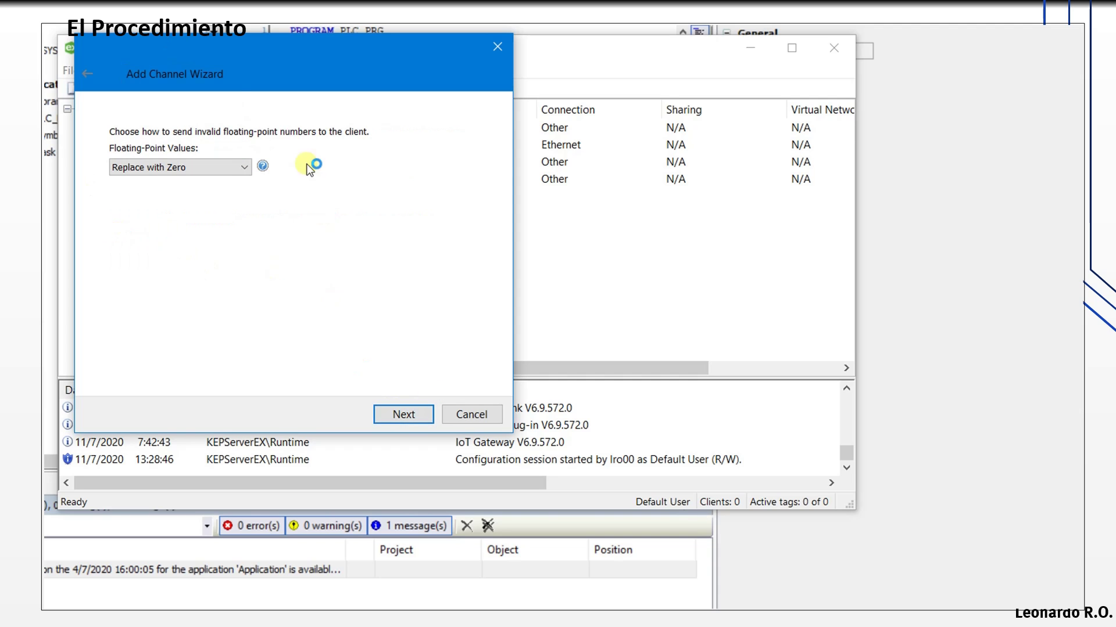
left_click(397, 417)
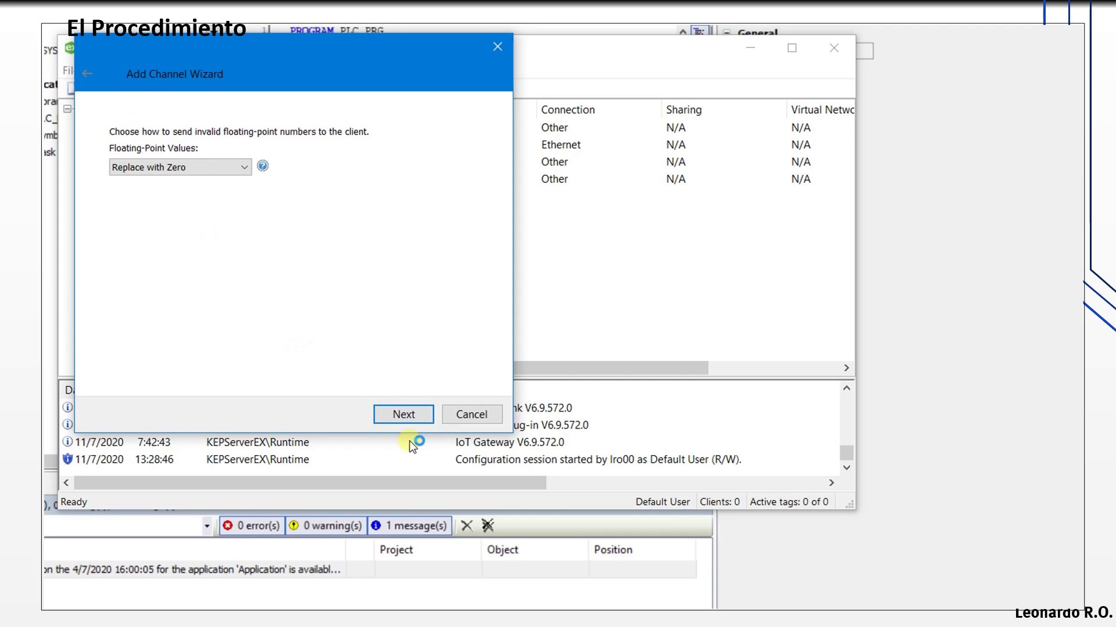
left_click(403, 413)
left_click(403, 412)
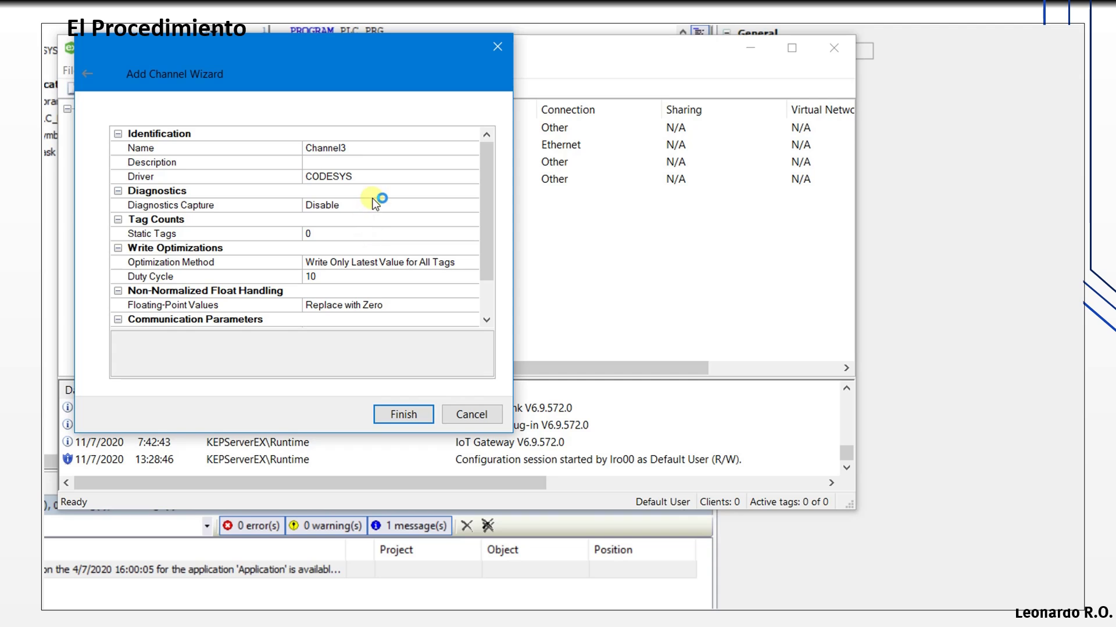
left_click_drag(487, 190, 498, 154)
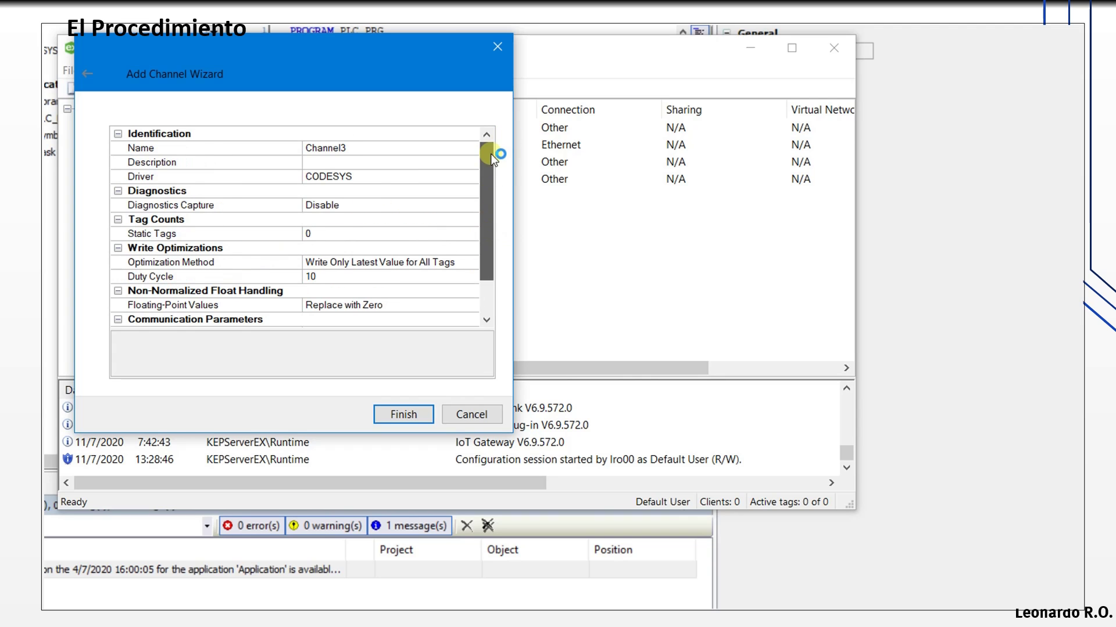
left_click(402, 413)
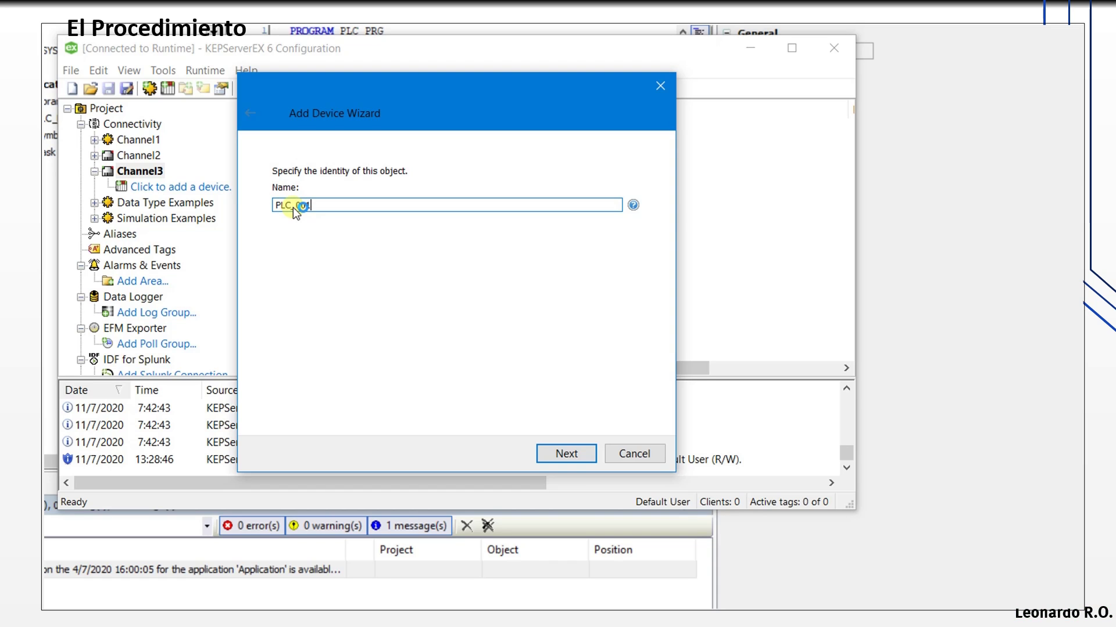
Name the new Channel3 device PLC_001 and choose CODESYS V3 Ethernet as its model.
left_click(564, 454)
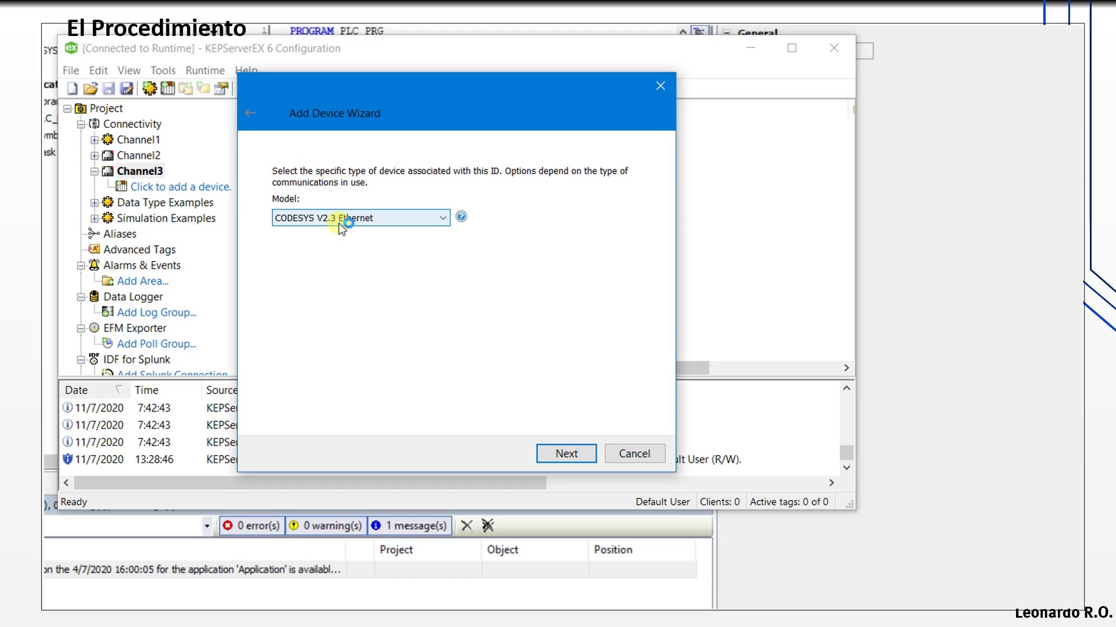
left_click(444, 220)
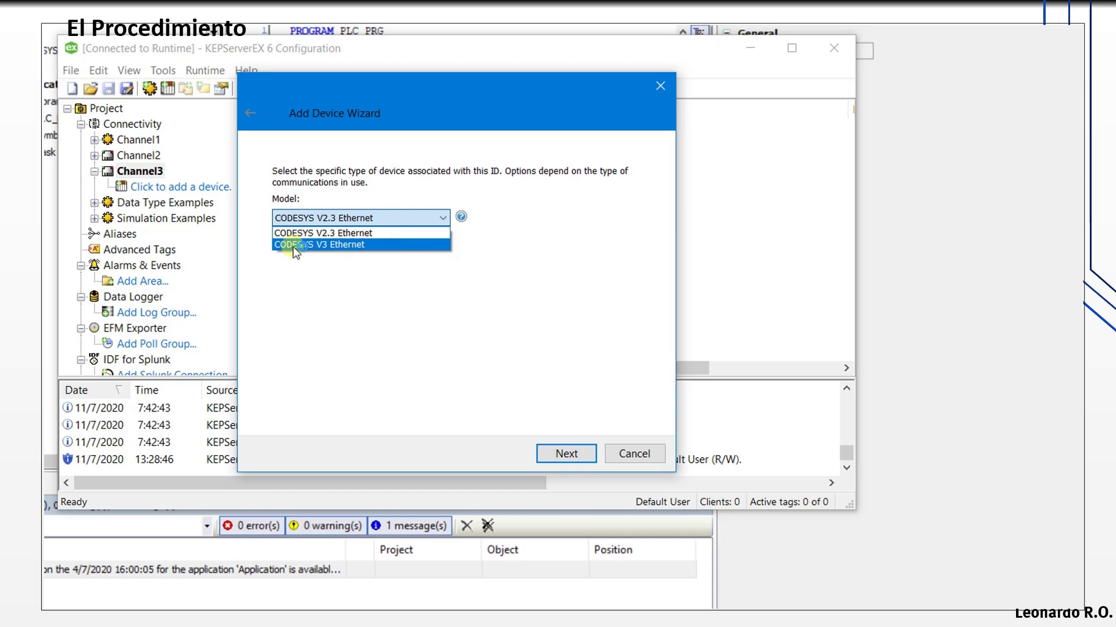
left_click(367, 245)
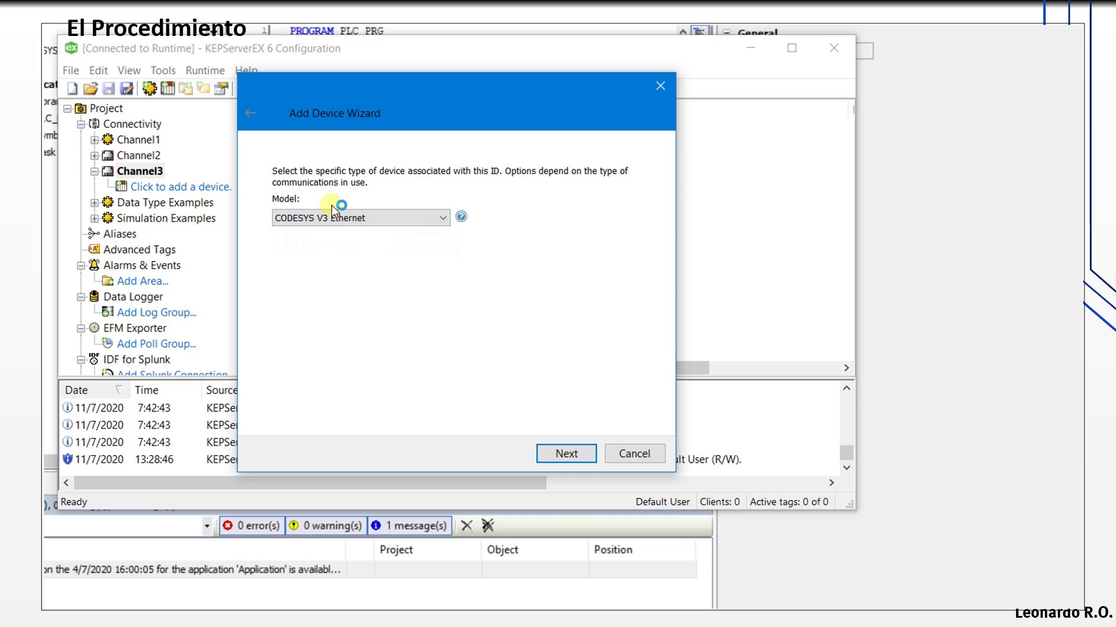
left_click(566, 454)
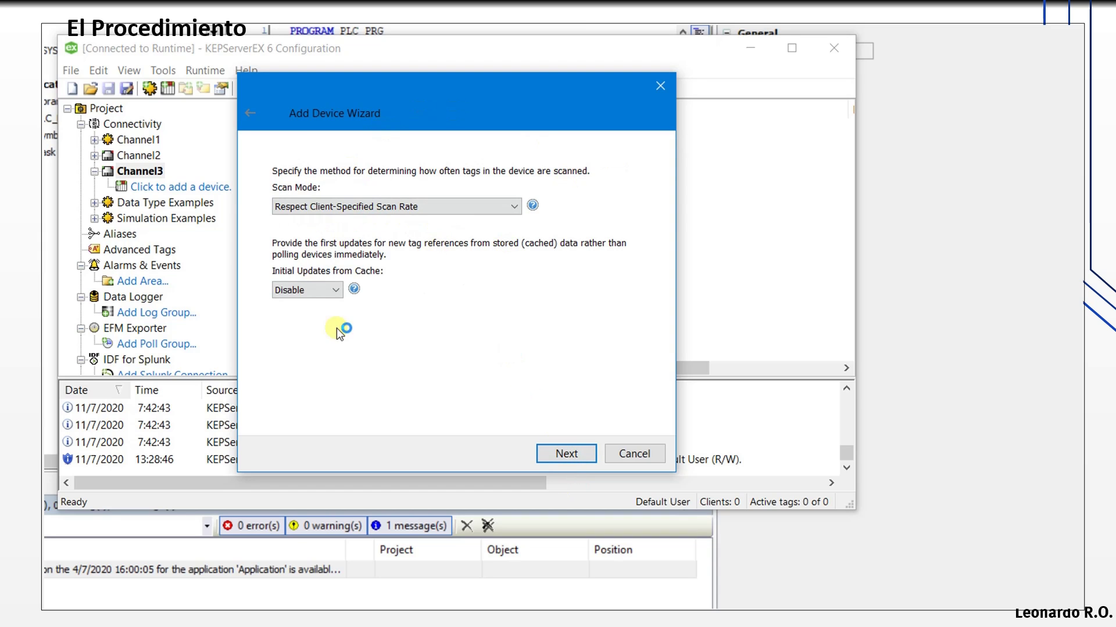
Accept Respect Client-Specified Scan Rate, disabled cache updates and demotion, Do Not Generate on Startup, and Delete on Create for the device.
left_click(567, 457)
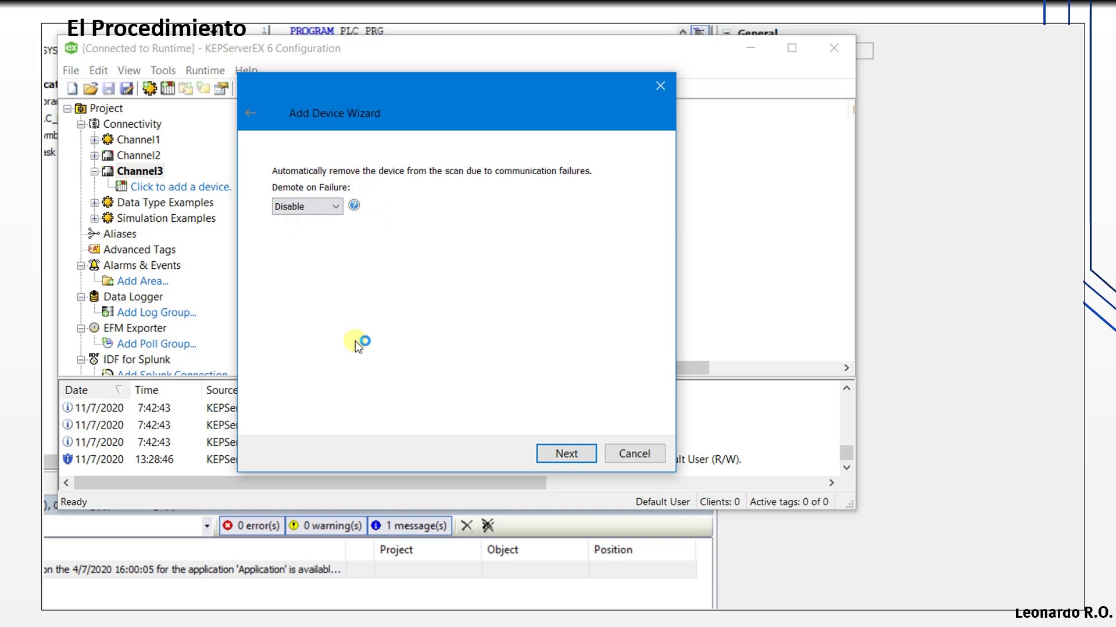
left_click(570, 451)
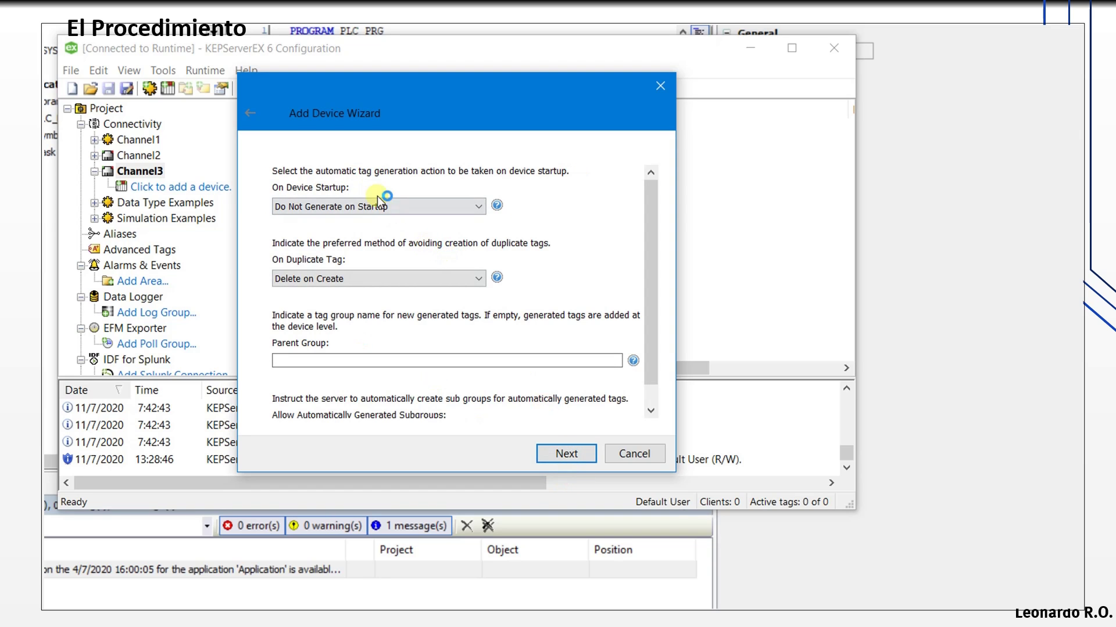
left_click(476, 279)
left_click(563, 451)
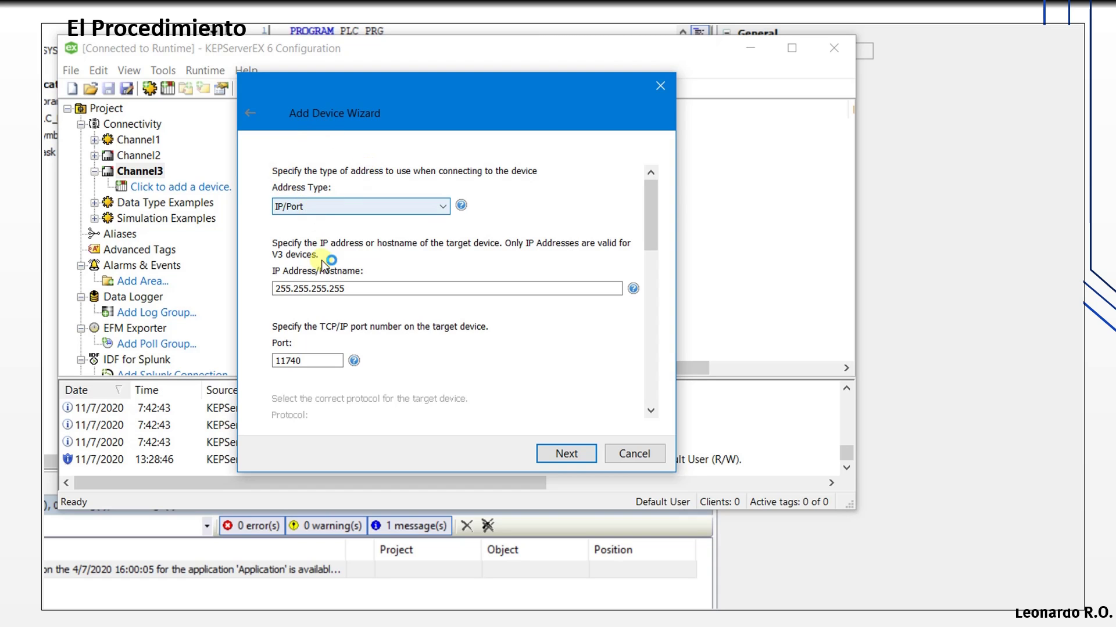
Set the device's IP address to 127.0.0.1, keeping the IP/Port address type and port 11740.
left_click(360, 291)
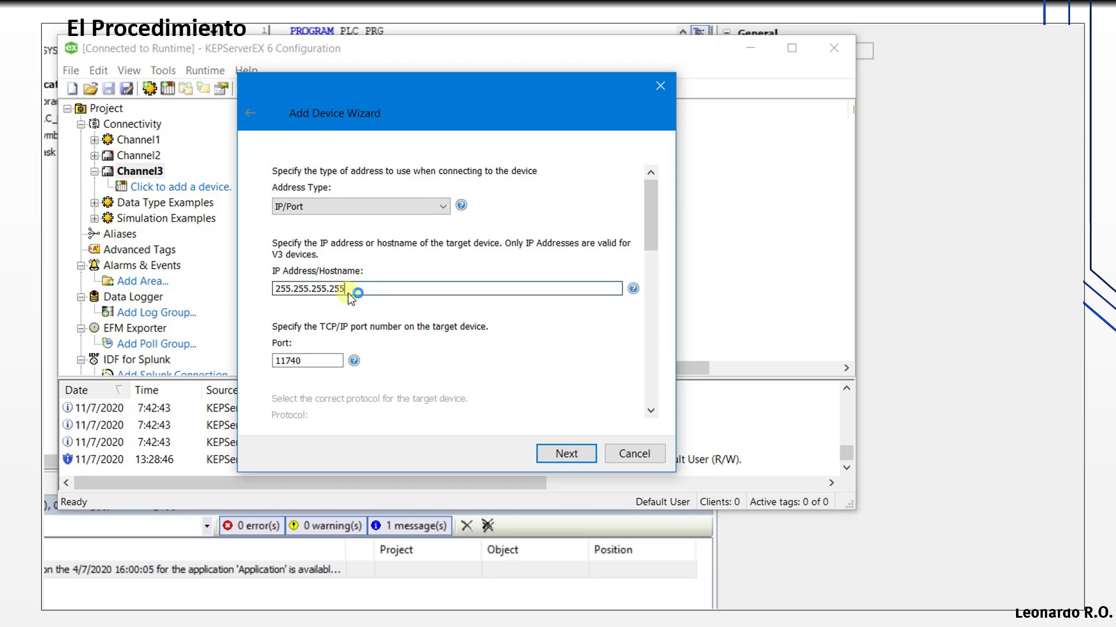
left_click_drag(356, 291, 209, 294)
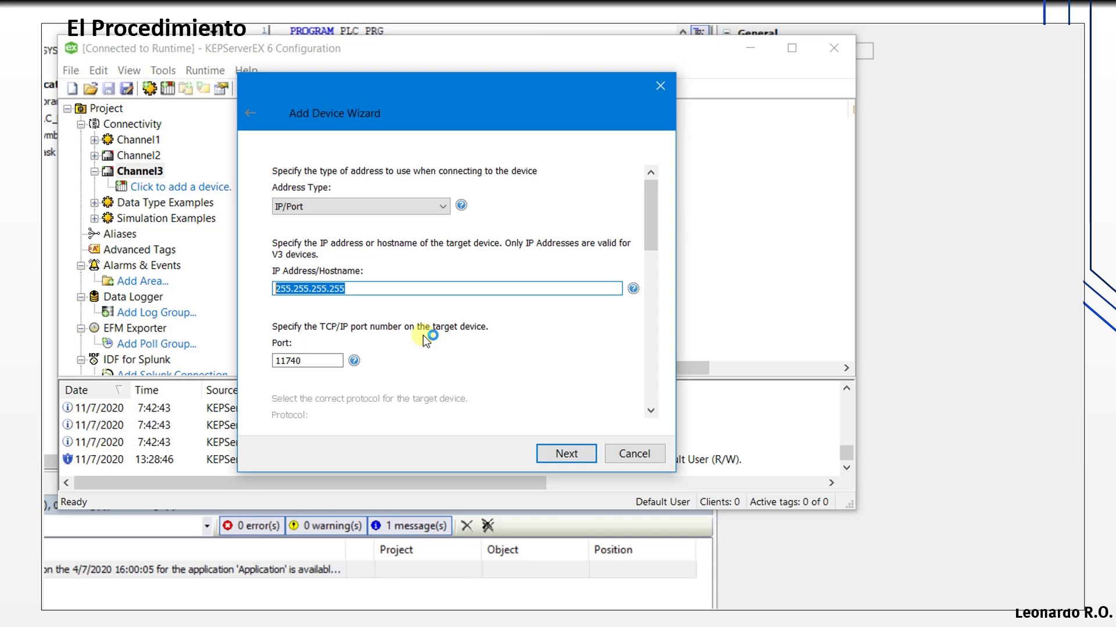
type("127.0.0.1")
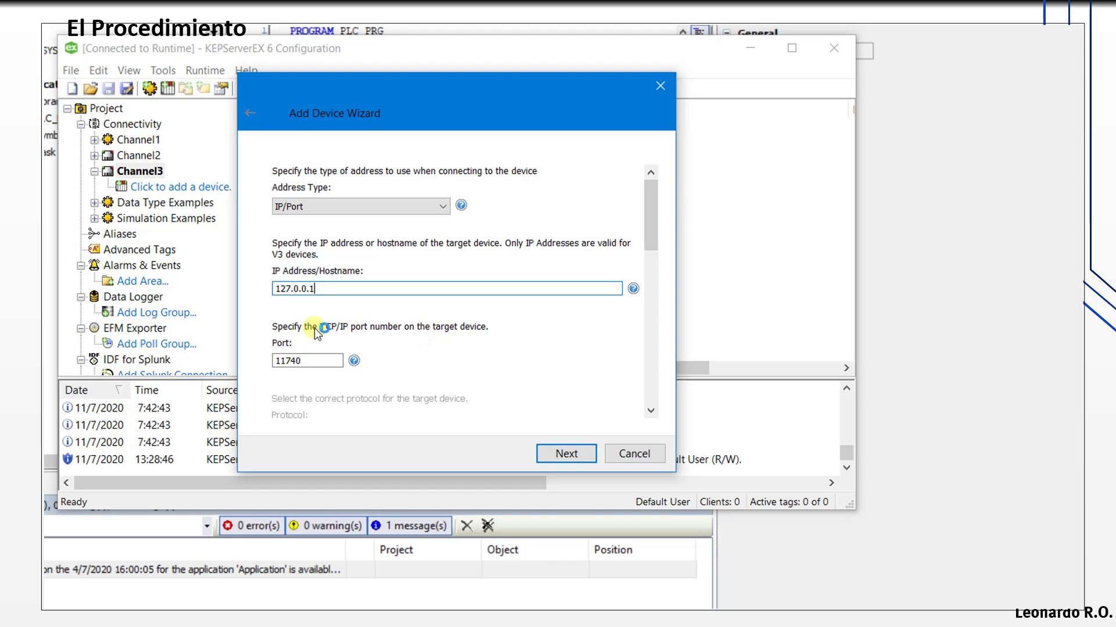
left_click_drag(335, 289, 241, 289)
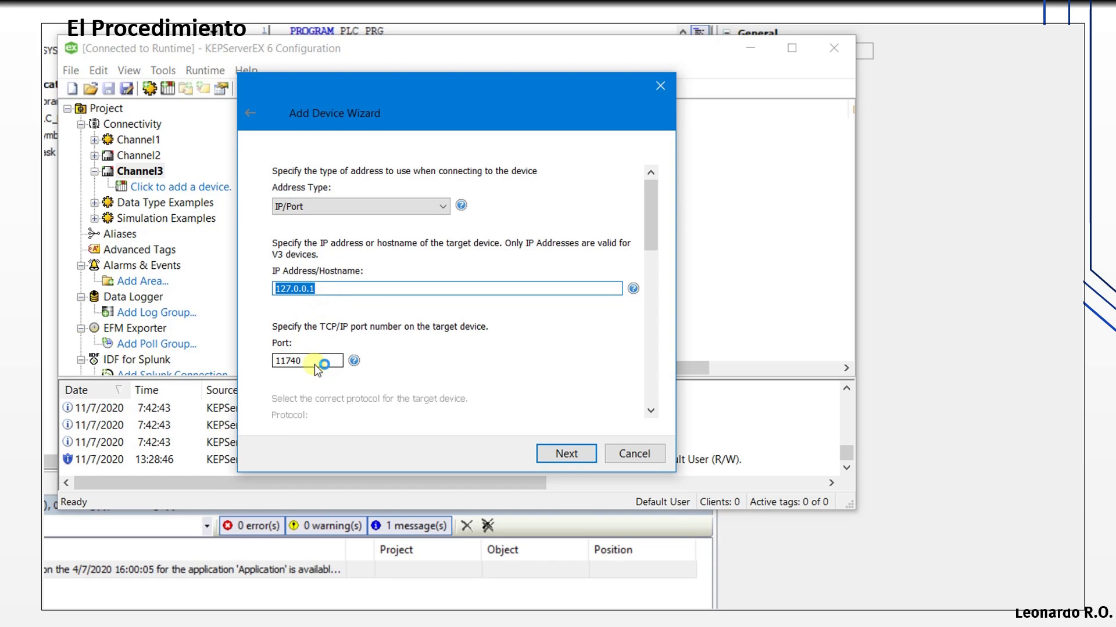
left_click_drag(315, 364, 260, 365)
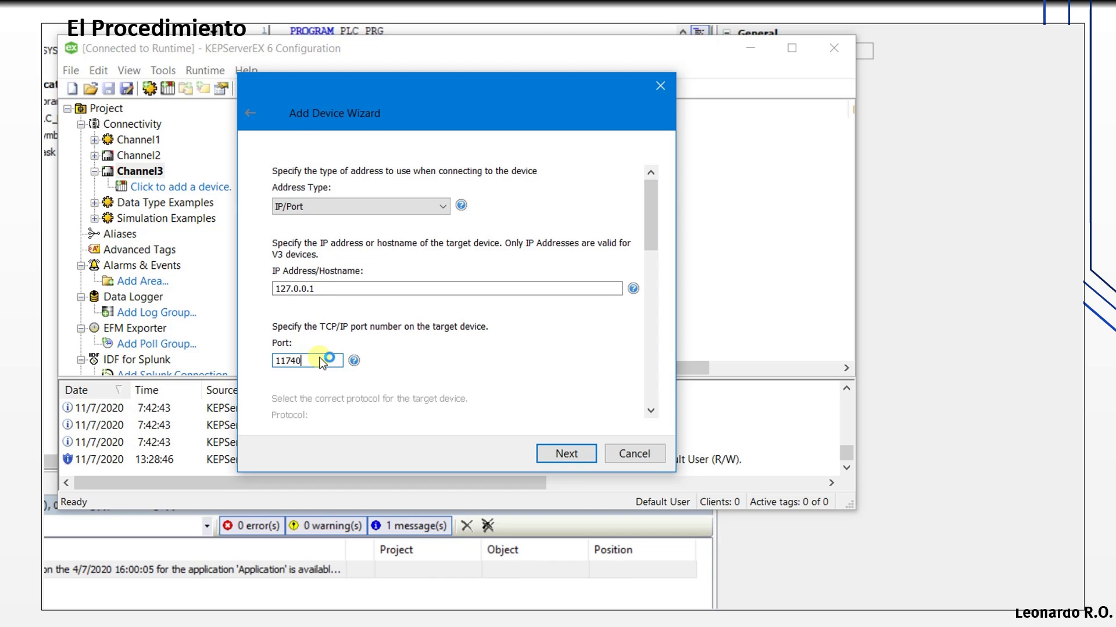
left_click_drag(323, 364, 277, 364)
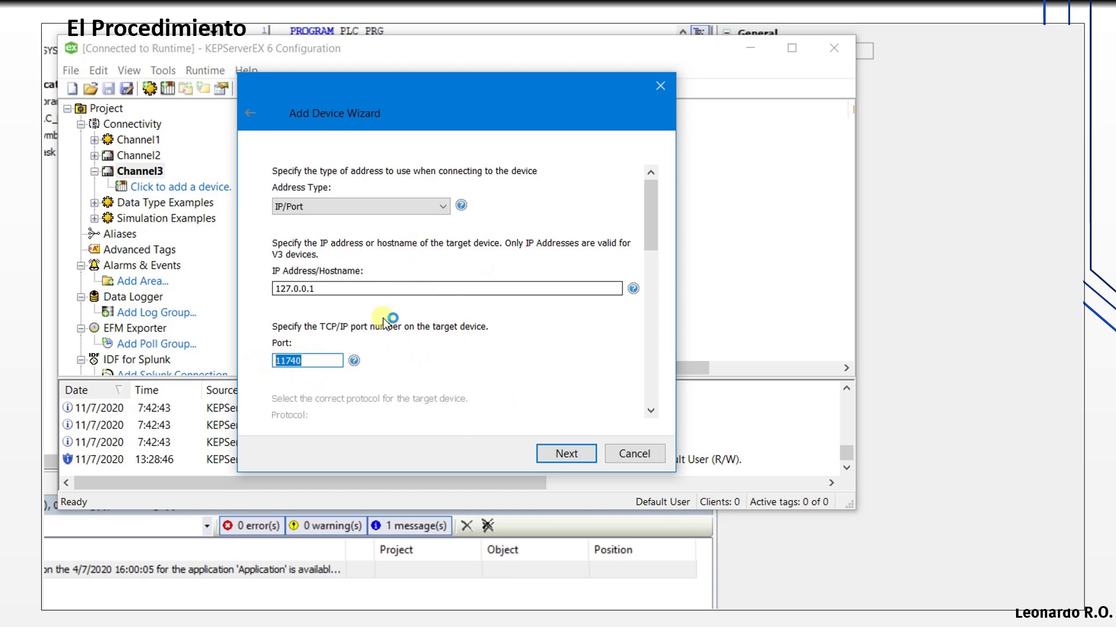
double_click(308, 362)
left_click(558, 454)
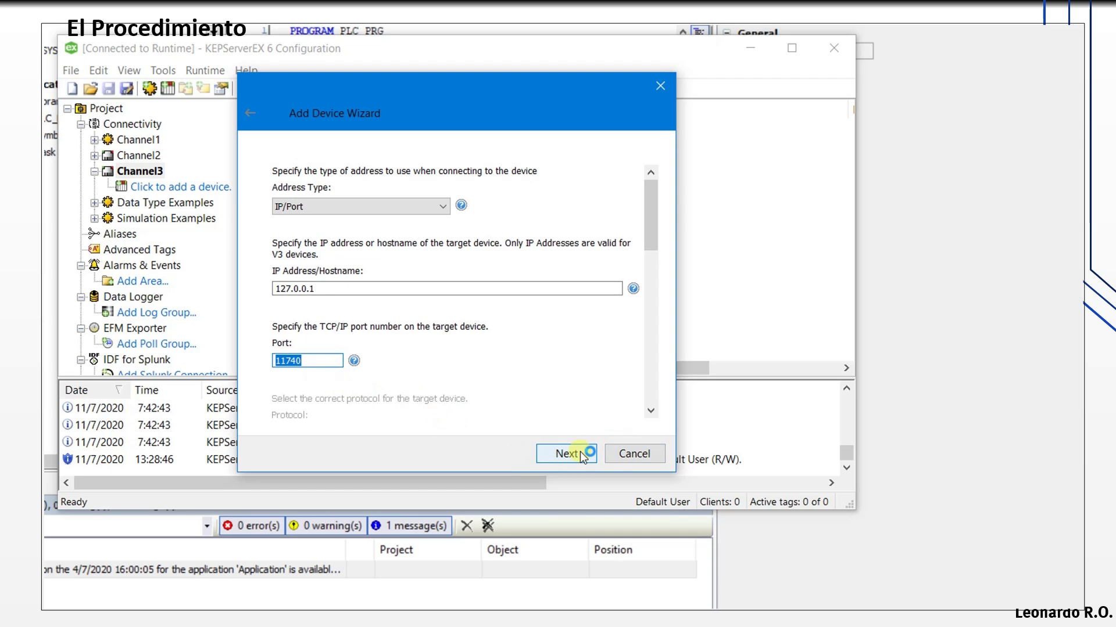
left_click(580, 454)
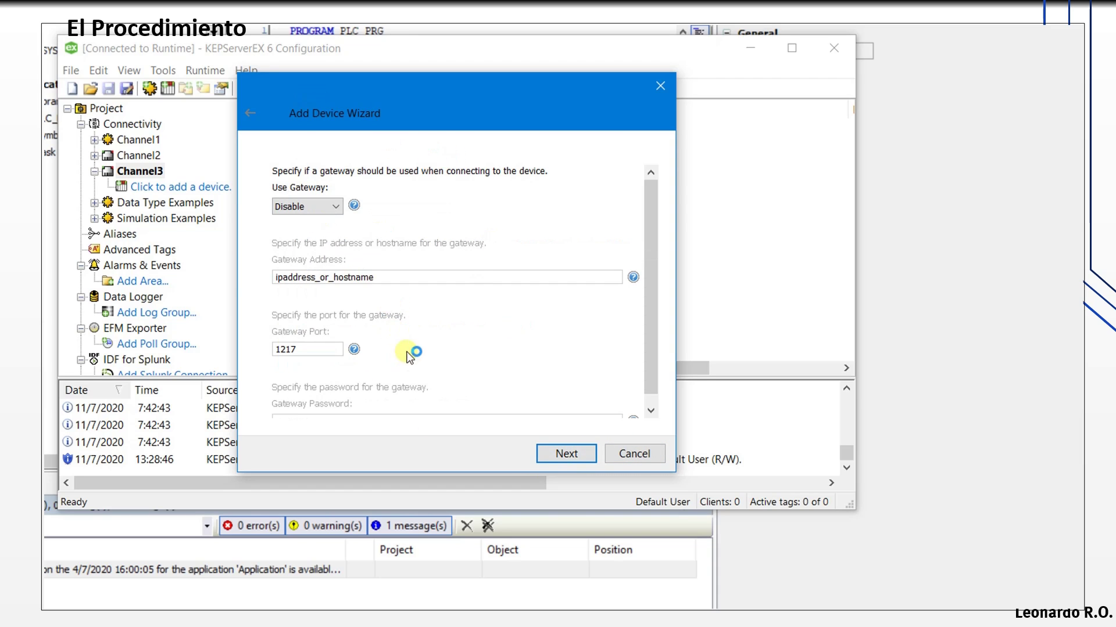
Finish creating the device with the gateway disabled, 500 tags per request and blank login credentials.
left_click(562, 454)
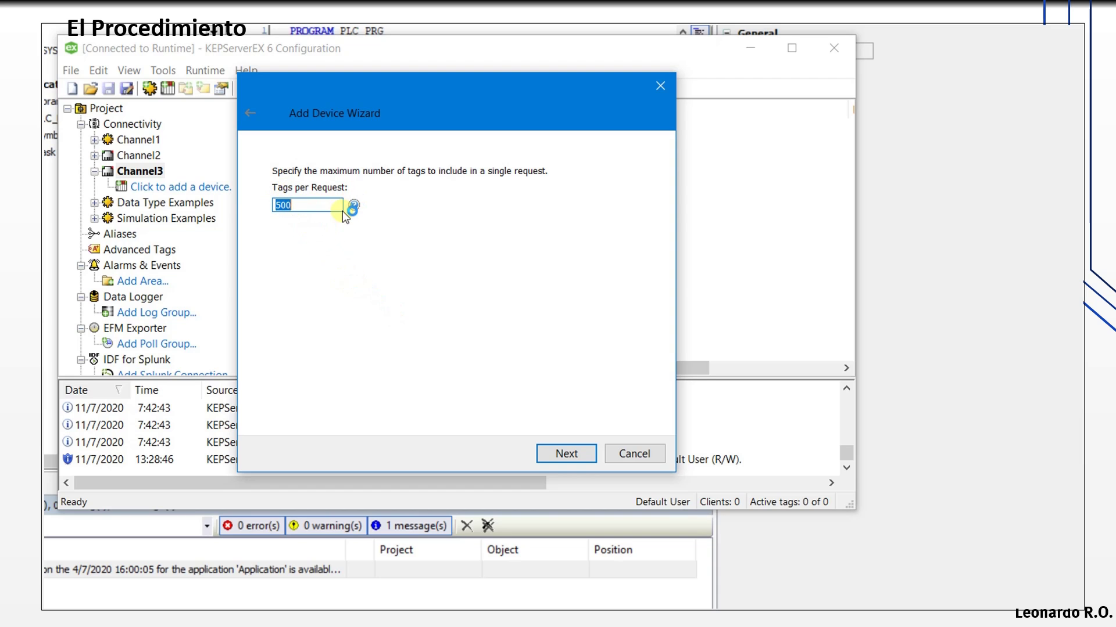
left_click(560, 451)
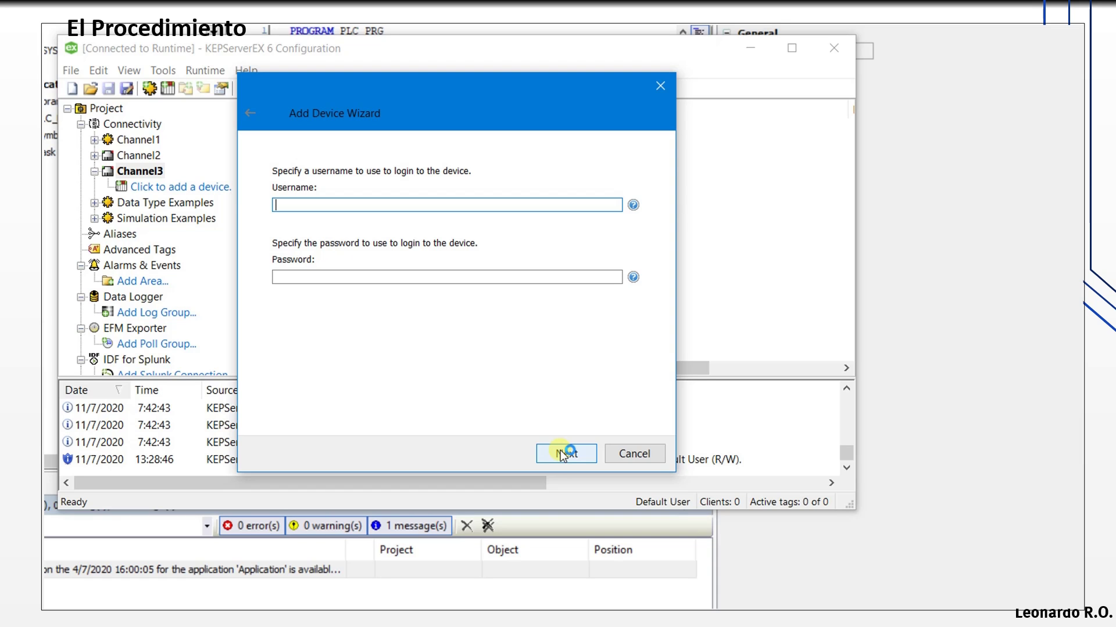
left_click(561, 454)
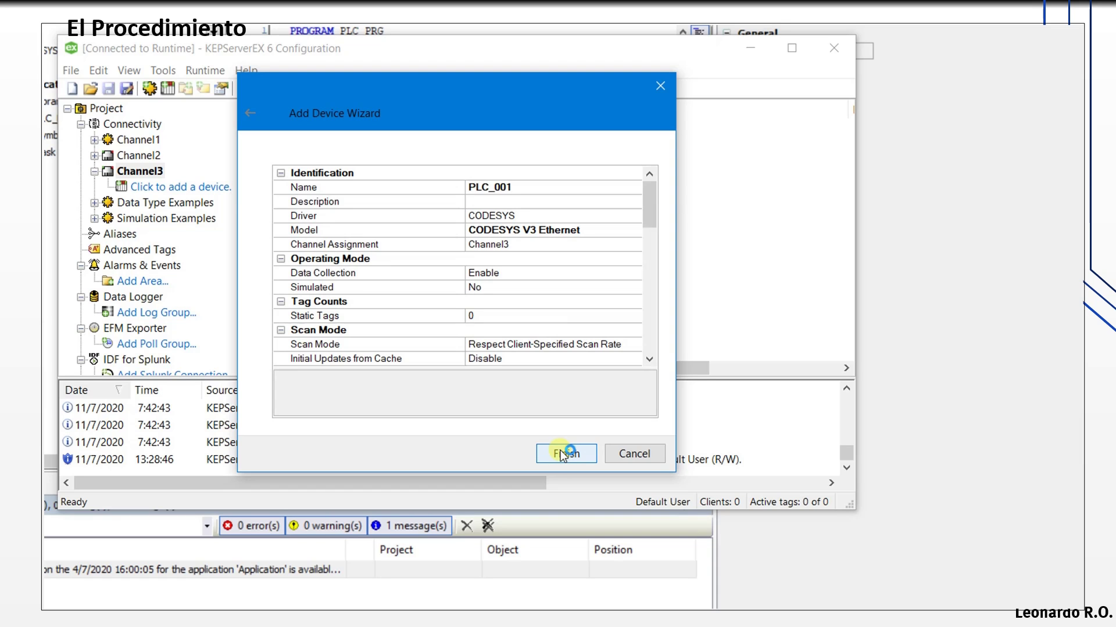
left_click(576, 452)
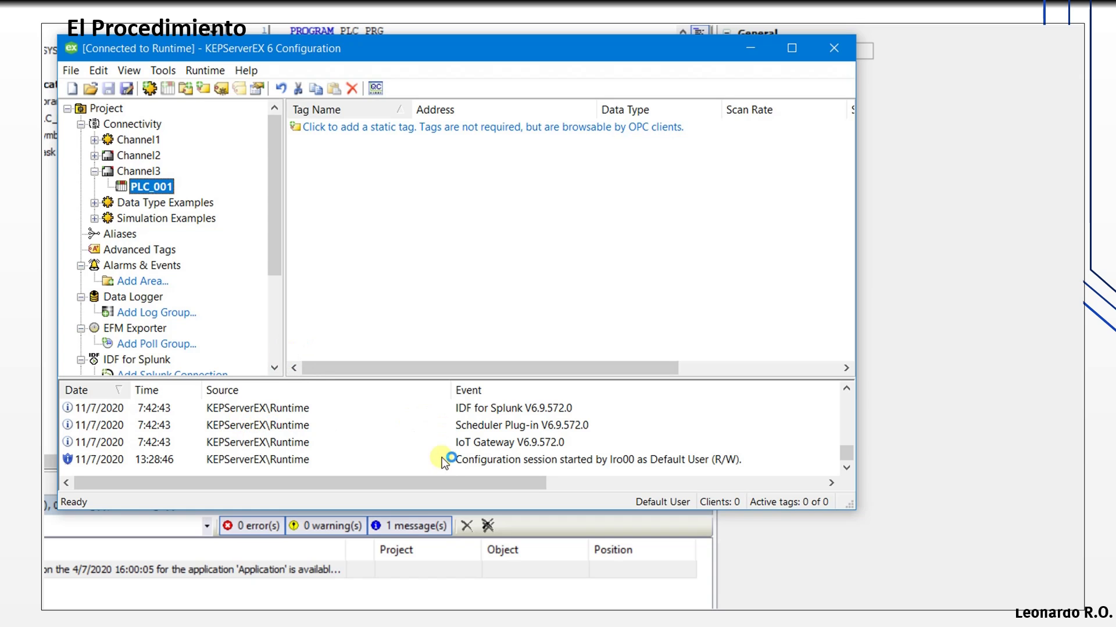
Open the Tag Generation properties of device PLC_001 under Channel3.
left_click(120, 411)
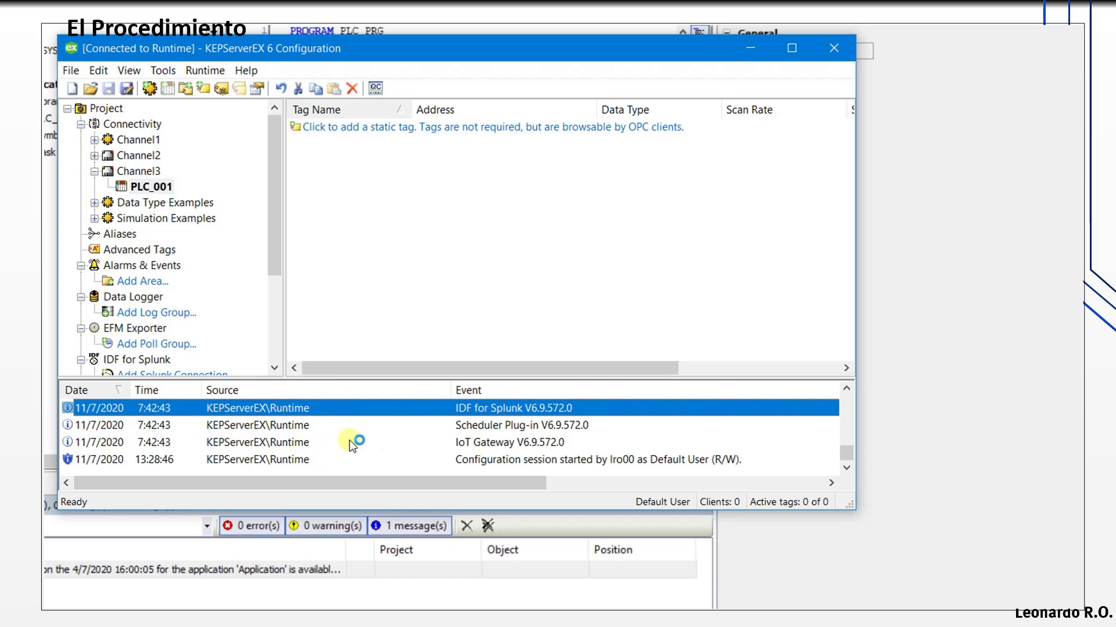
left_click(505, 459)
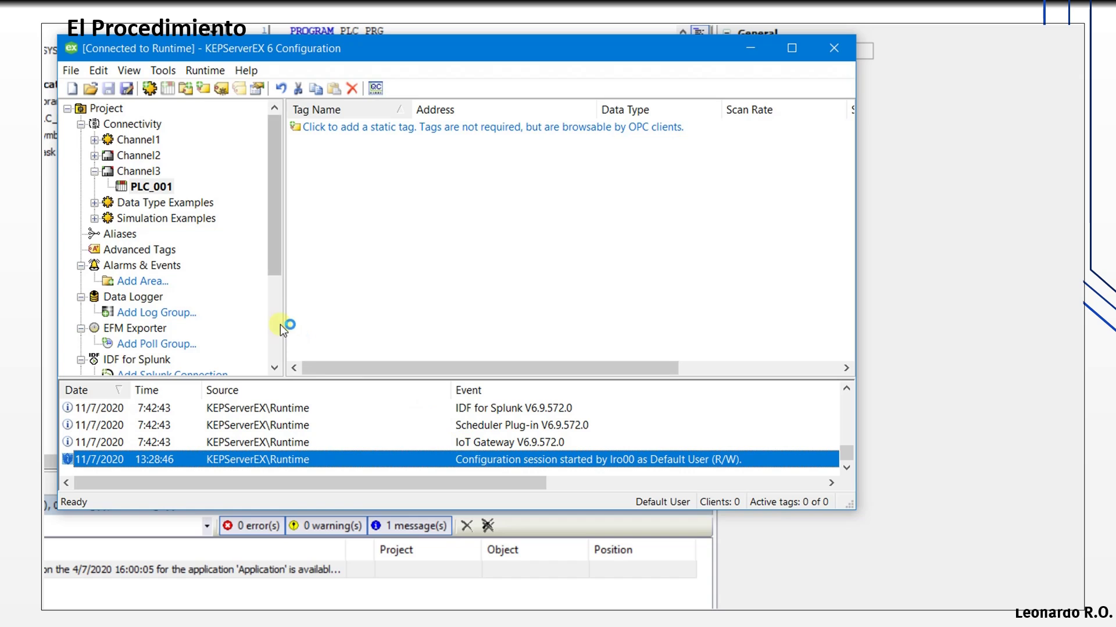
left_click(152, 189)
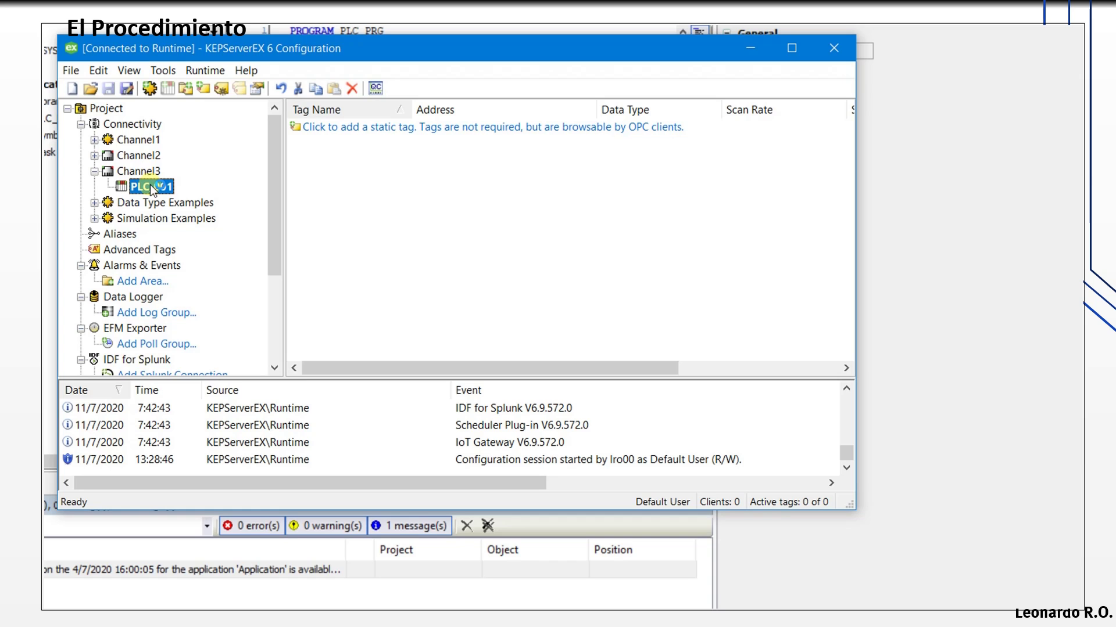
right_click(151, 185)
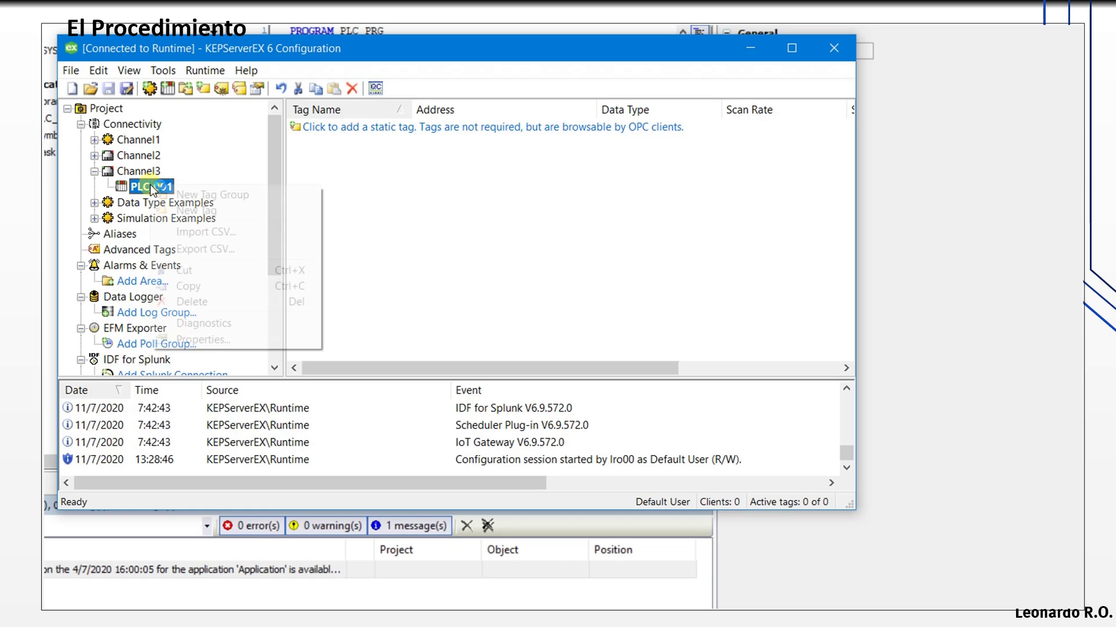
left_click(231, 343)
left_click_drag(466, 159, 352, 125)
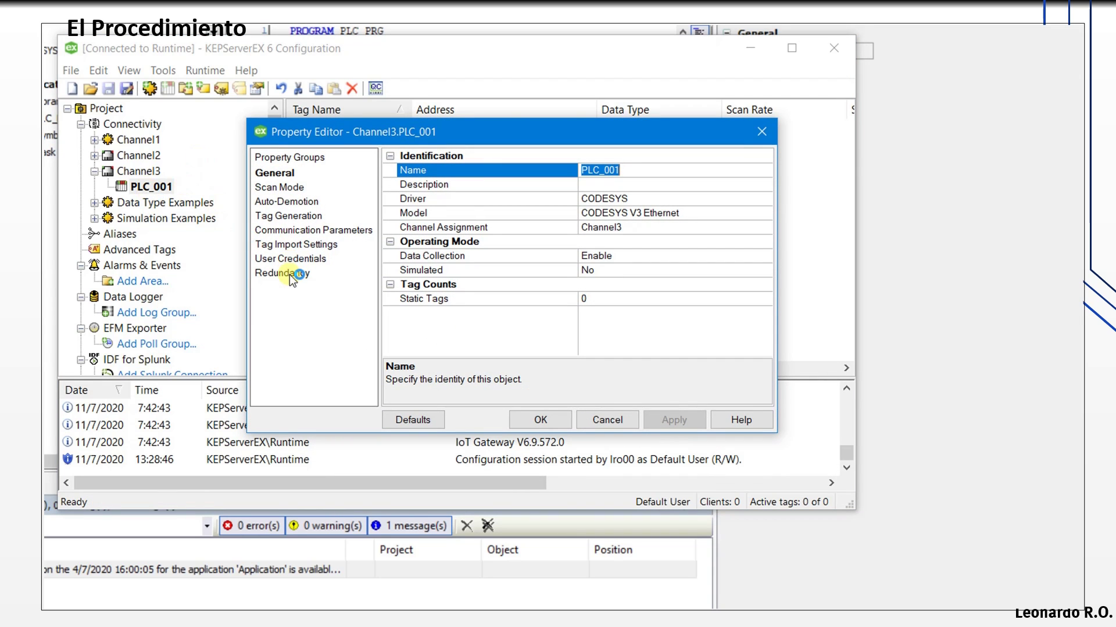
left_click(270, 217)
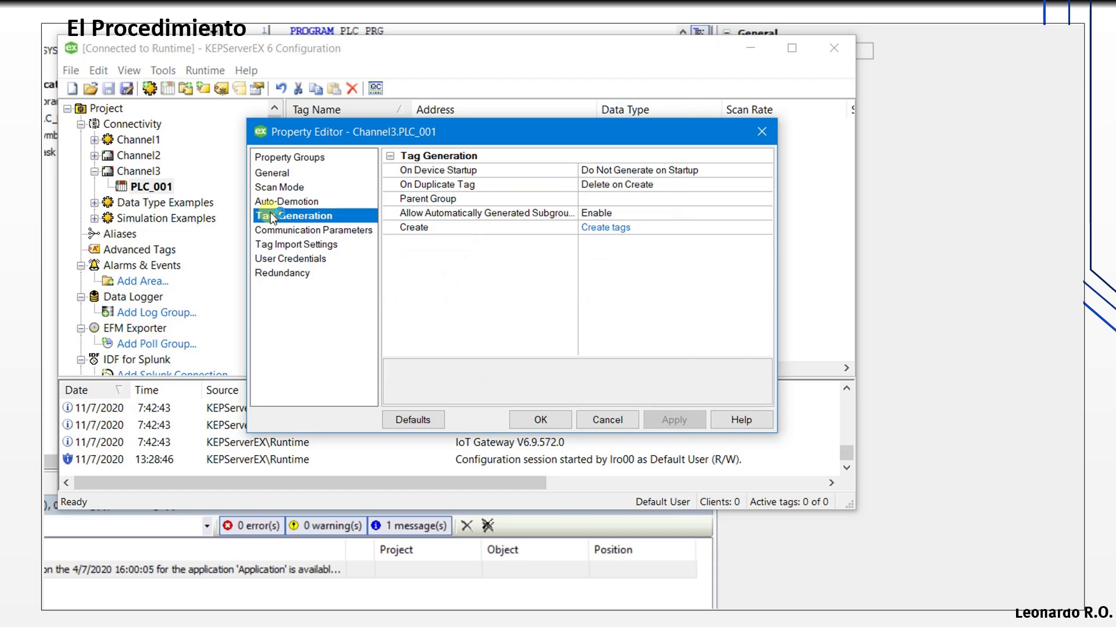
left_click_drag(437, 133, 351, 112)
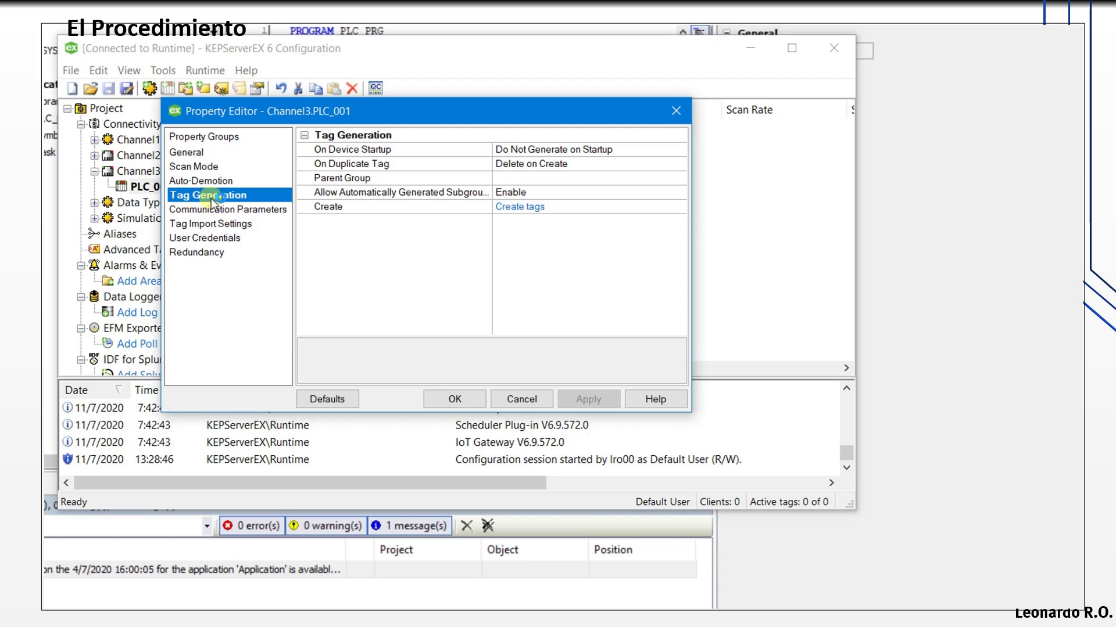
Generate the tags of PLC_001 automatically from the device and close its properties.
left_click(507, 208)
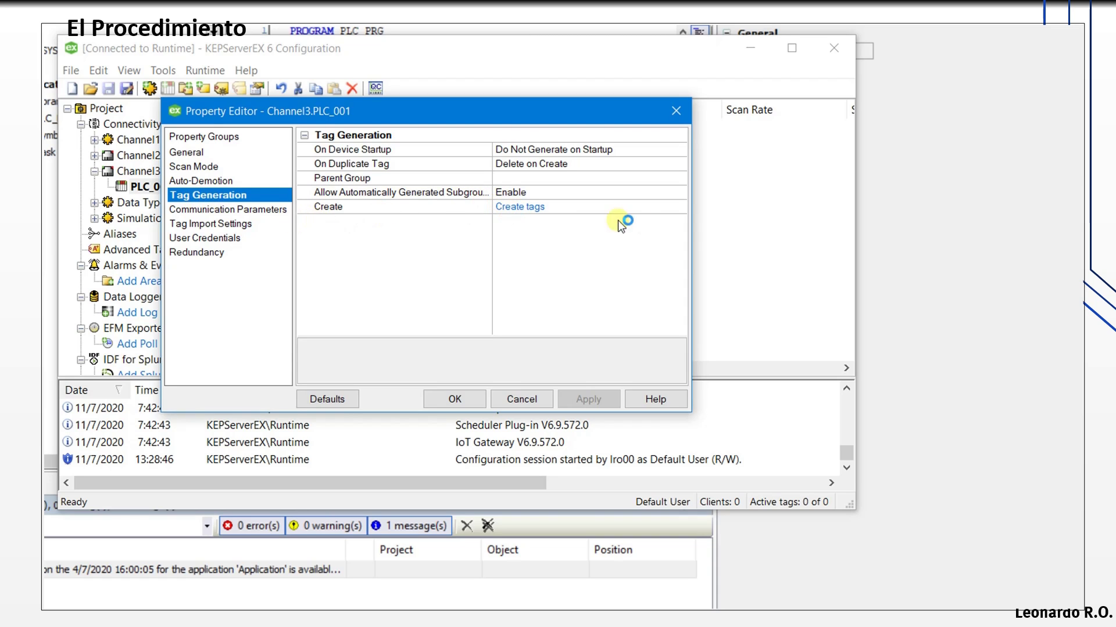
left_click(529, 209)
left_click(521, 208)
left_click(521, 208)
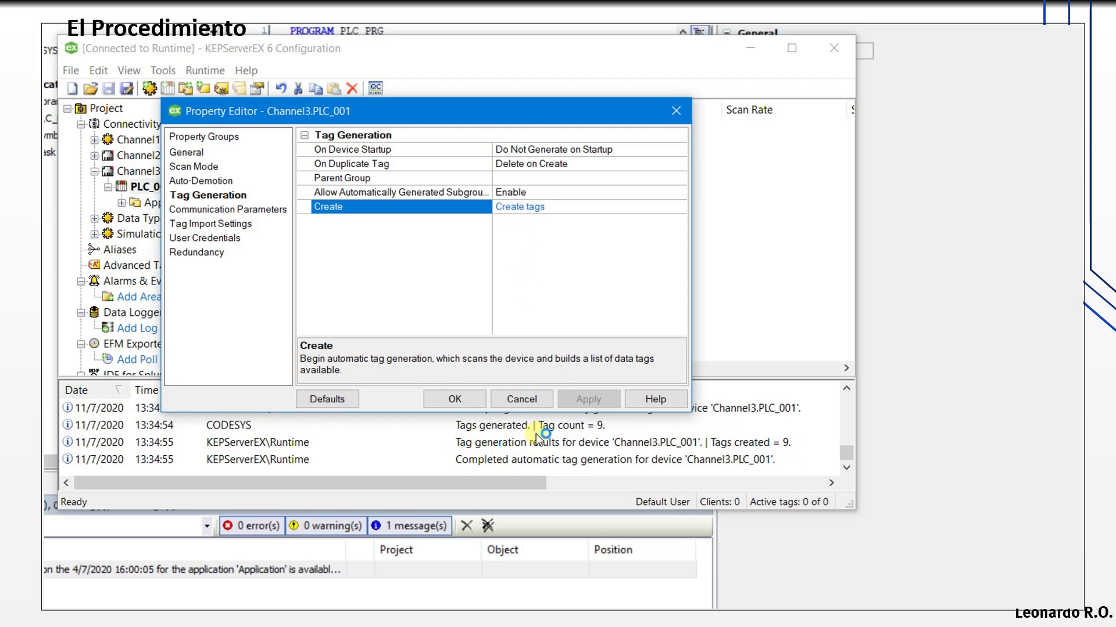
left_click_drag(469, 111, 461, 43)
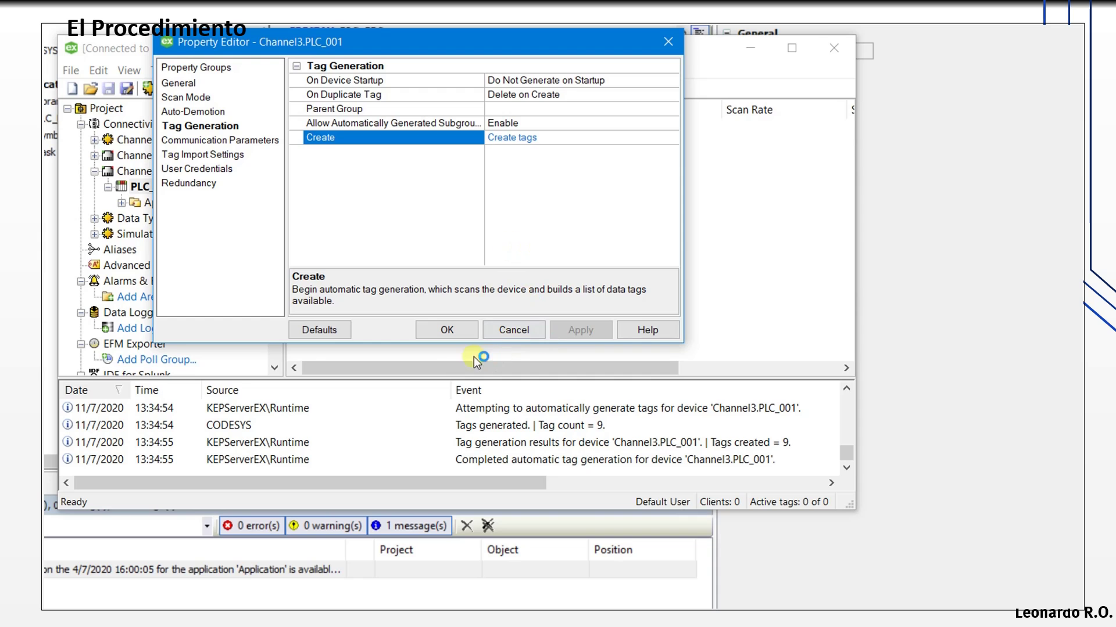
left_click(449, 333)
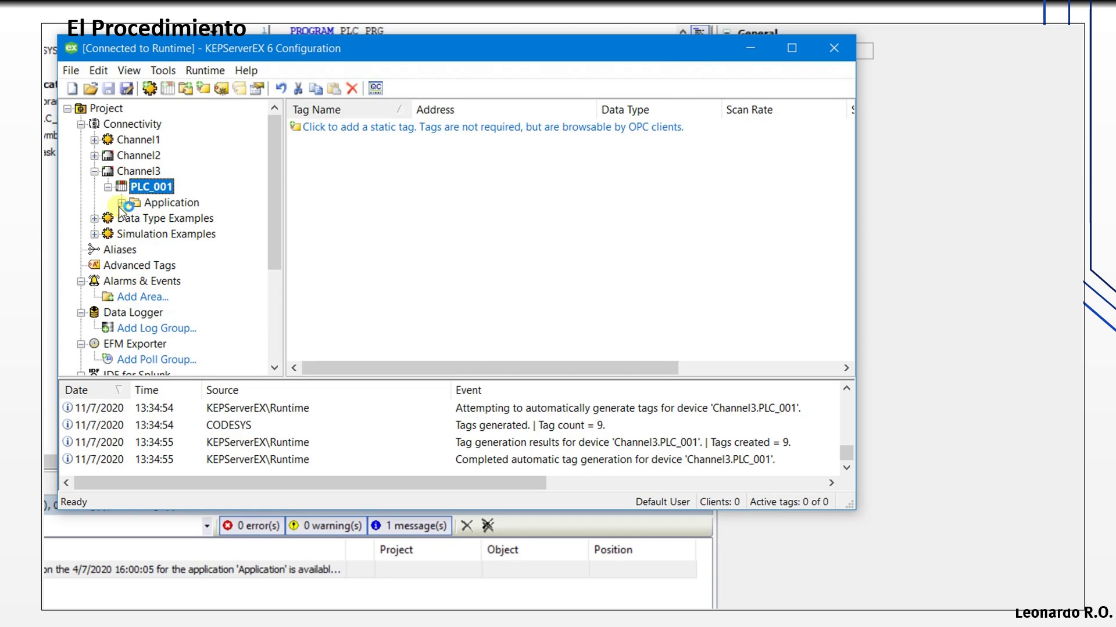
Expand the Application group of PLC_001 and examine the generated tags in its PLC_PRG group.
left_click(122, 203)
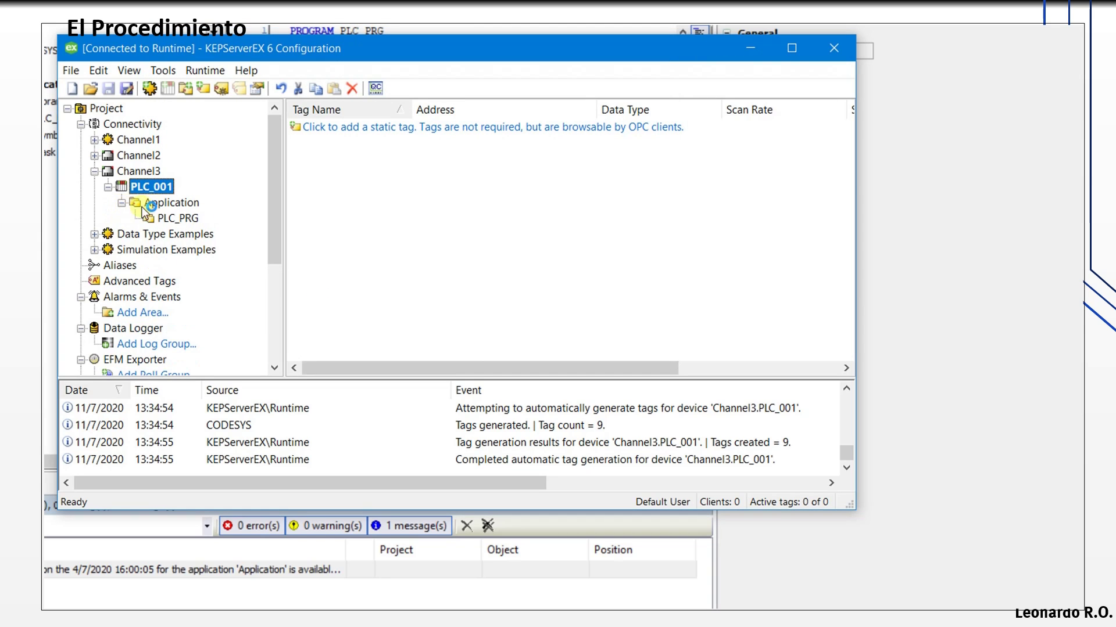
left_click(178, 220)
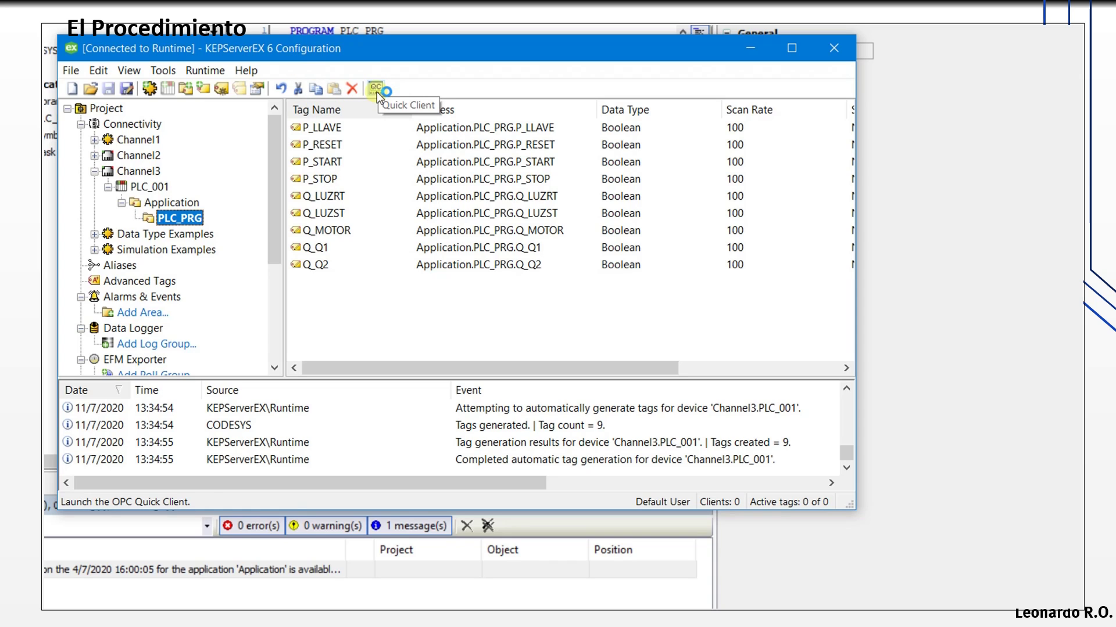
left_click(326, 129)
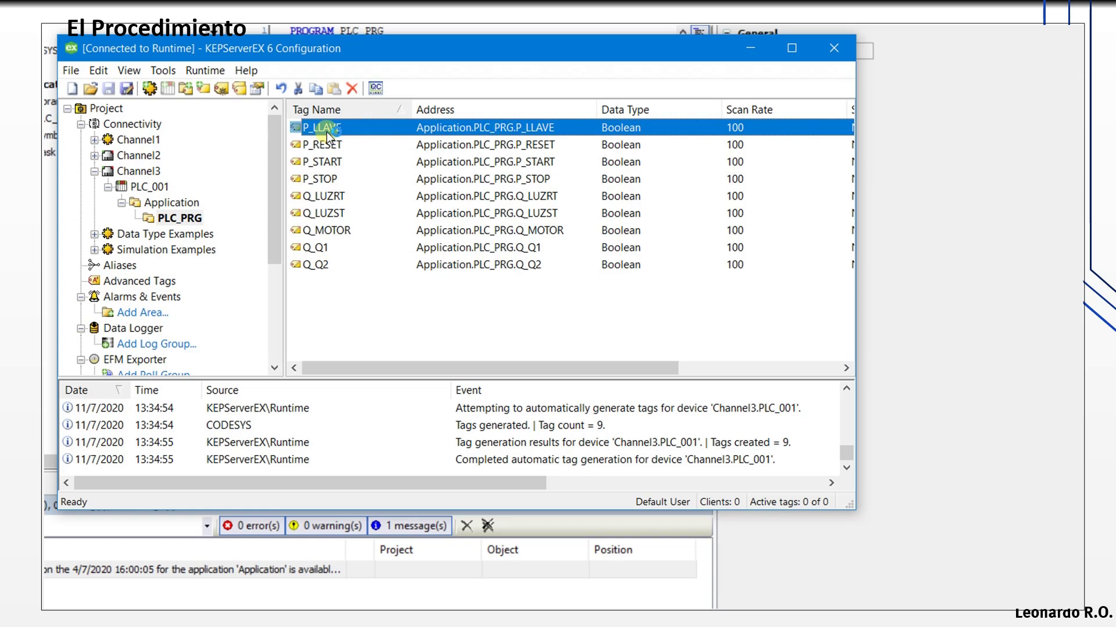
left_click(323, 266)
left_click(334, 127)
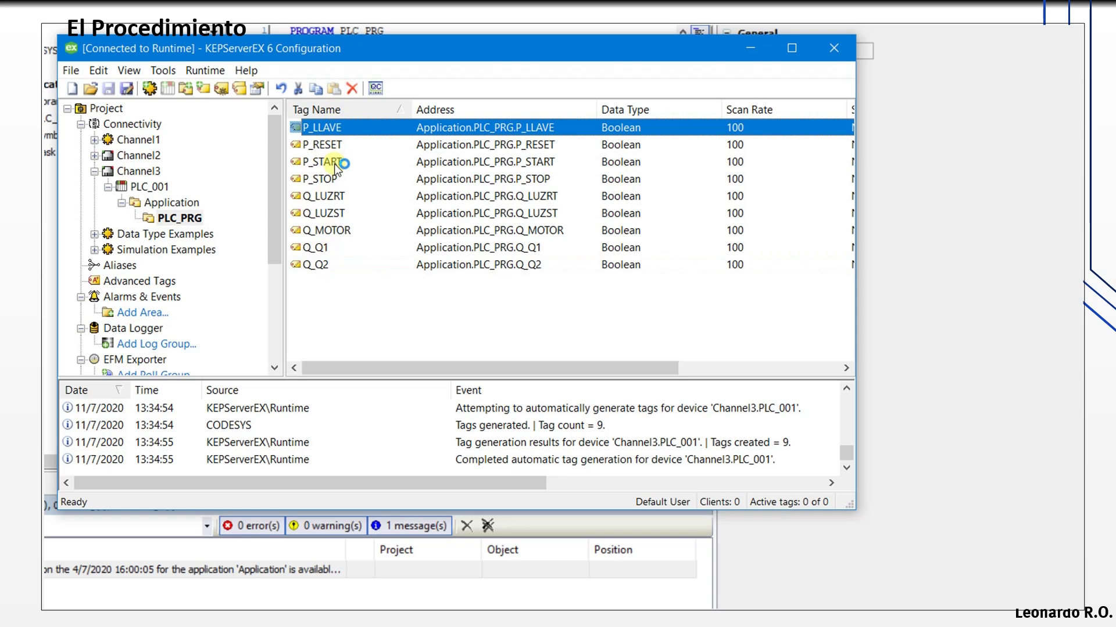
left_click(334, 161)
left_click(324, 179)
left_click(337, 213)
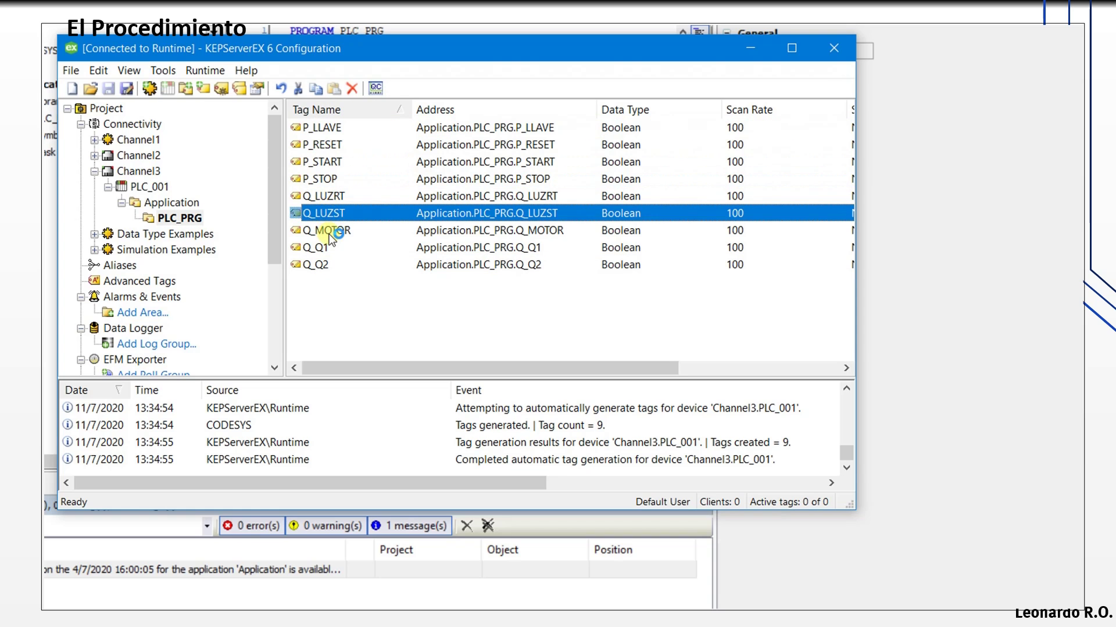
Minimize the KEPServerEX configuration after reviewing the PLC_PRG tags and switch to the CIROS conveyor model.
left_click(334, 230)
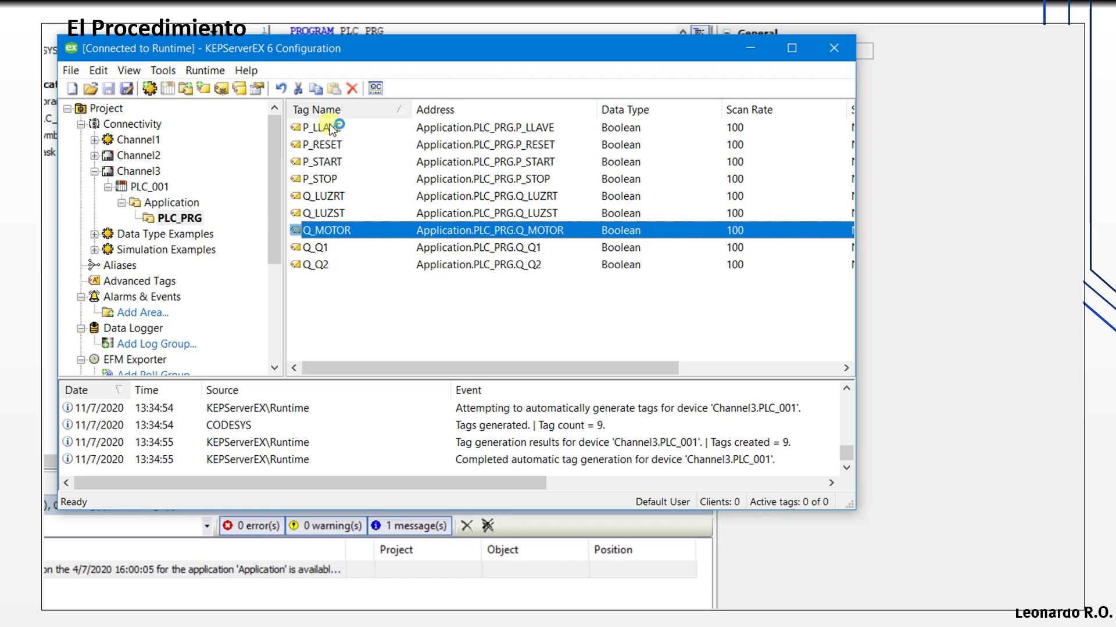
left_click(334, 127)
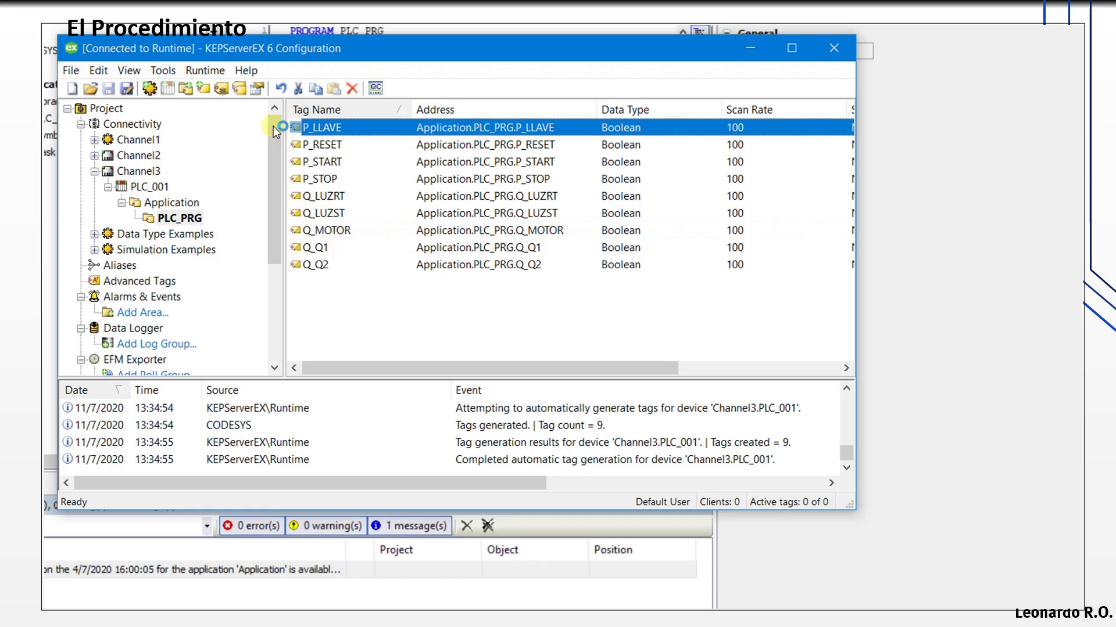
left_click(759, 49)
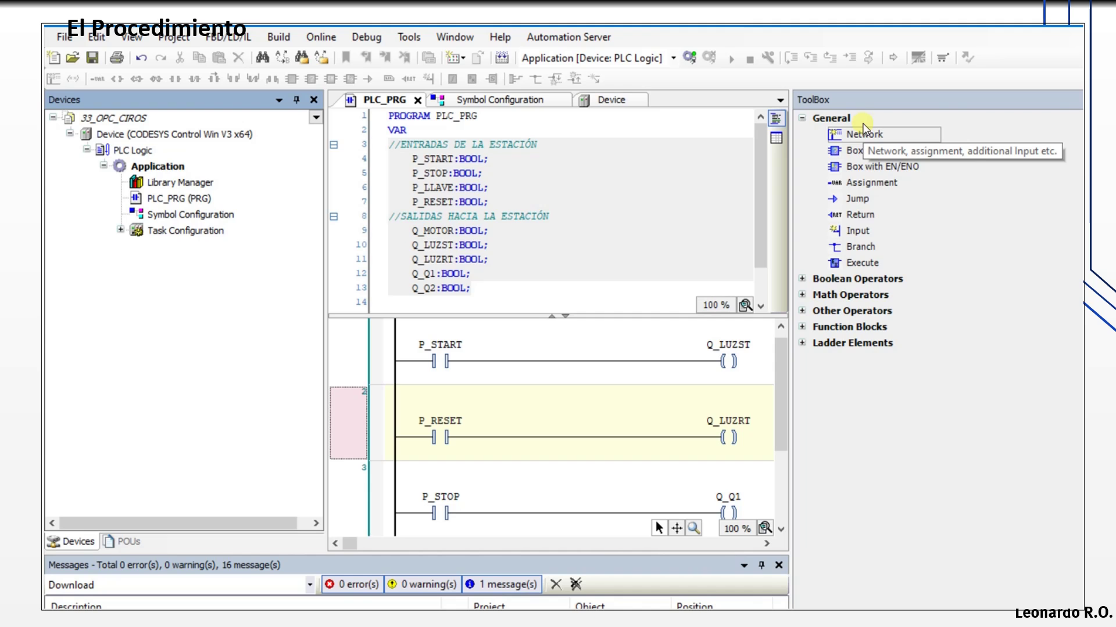
key("alt+Tab")
left_click(862, 123)
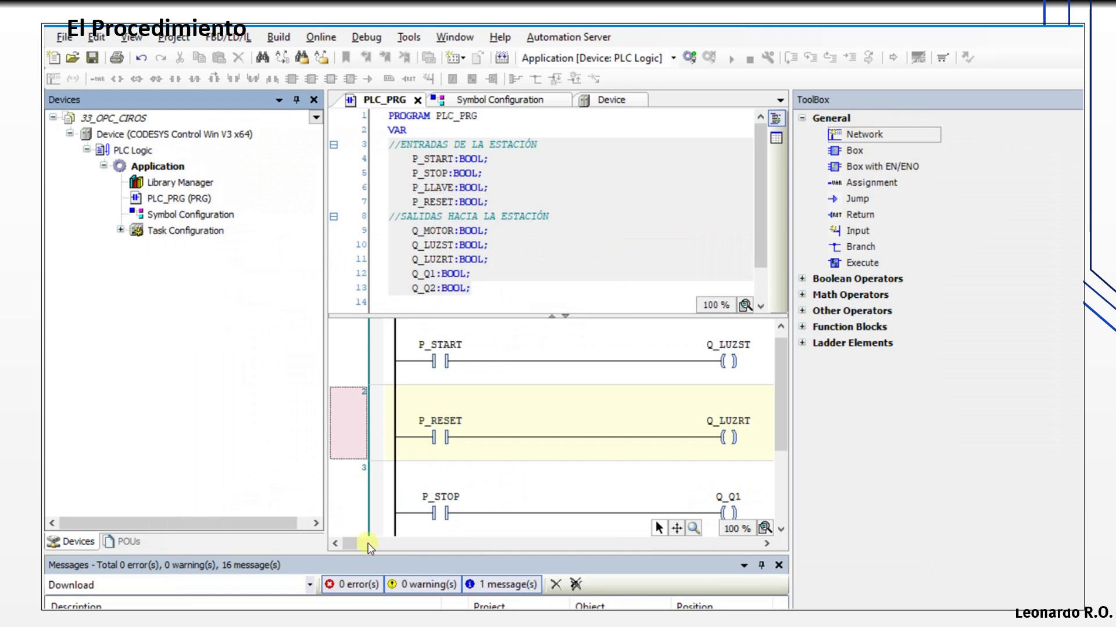
key("alt+Tab")
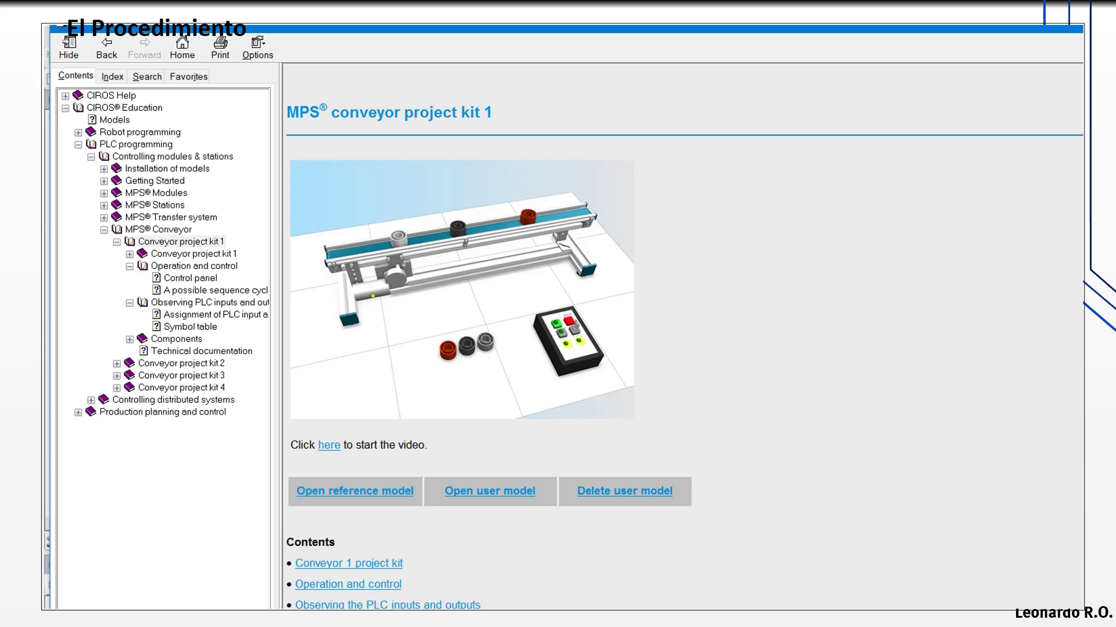
left_click(174, 598)
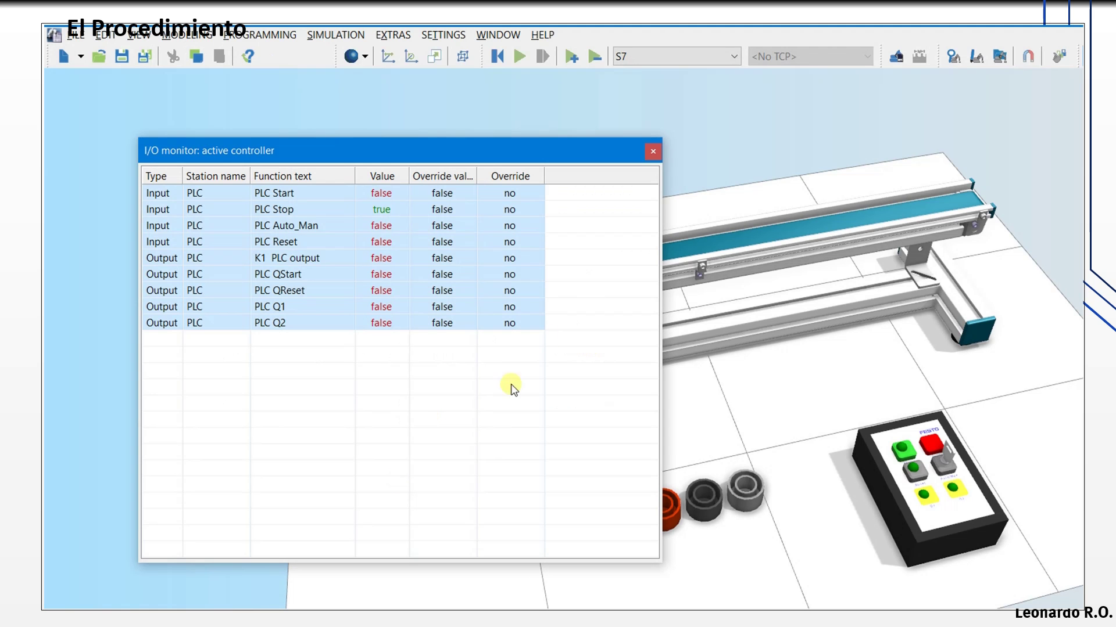
Dock the I/O monitor of the active controller beside the 3D view of the conveyor.
left_click(469, 152)
left_click_drag(470, 152, 711, 375)
left_click_drag(804, 302, 819, 293)
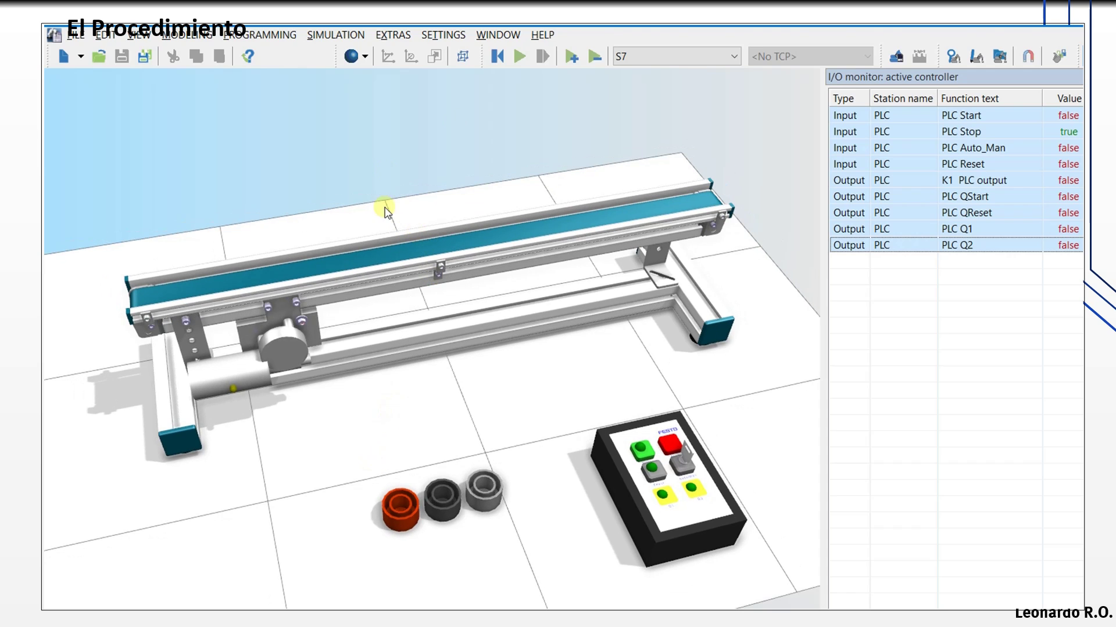
Start the simulation, place the black workpiece on the conveyor and start the belt from the control panel.
left_click(522, 57)
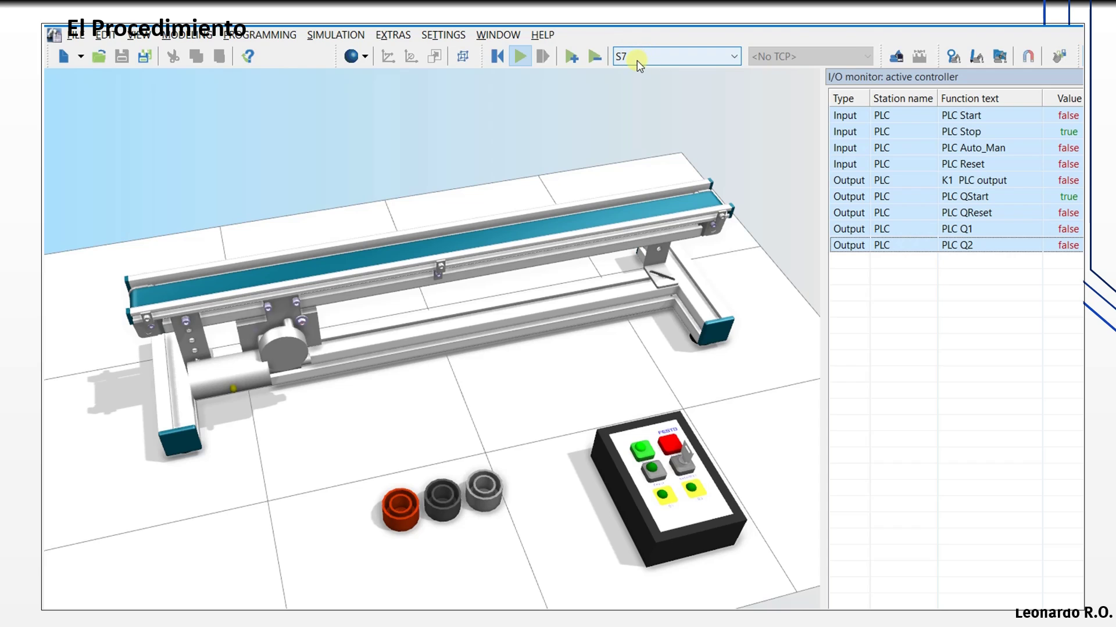
left_click(453, 492)
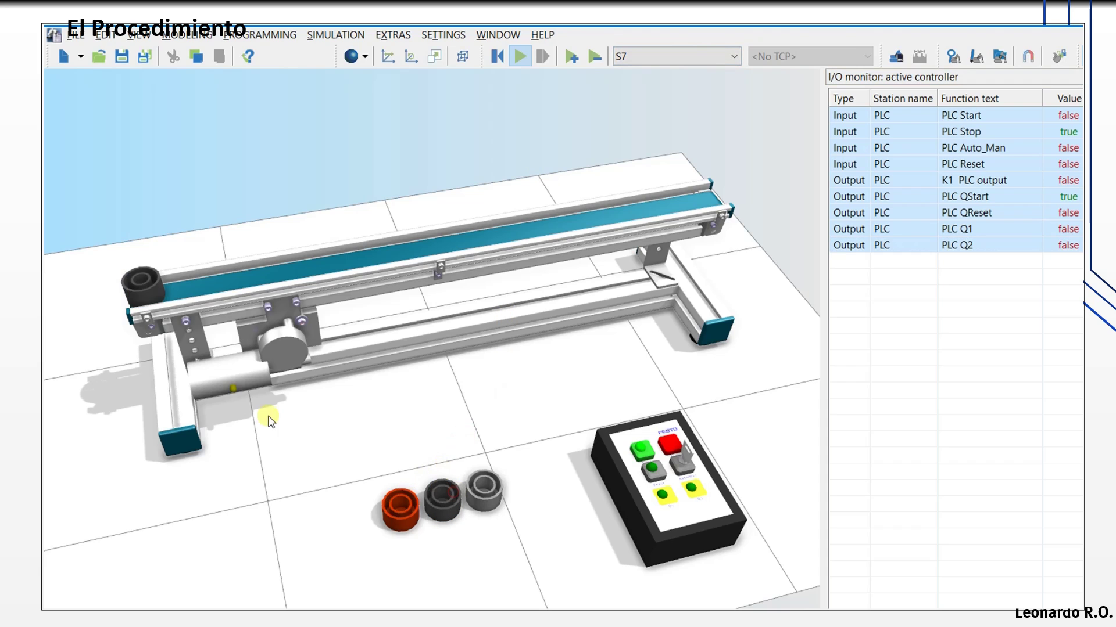
left_click(650, 452)
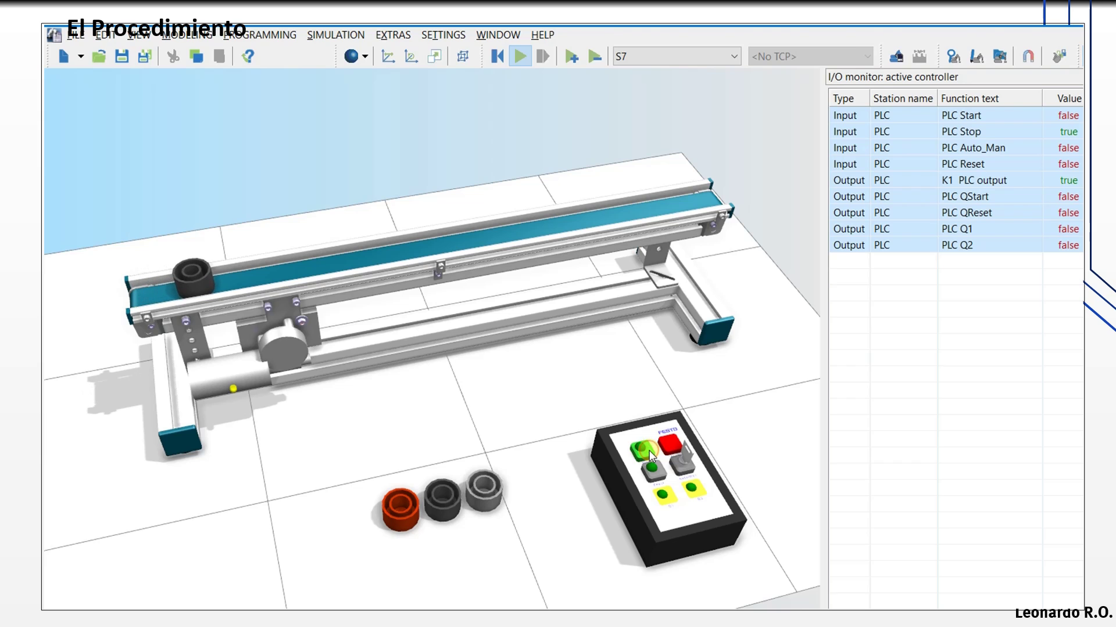
Test stopping and restarting the conveyor from the control panel, and reset the simulation.
left_click(670, 448)
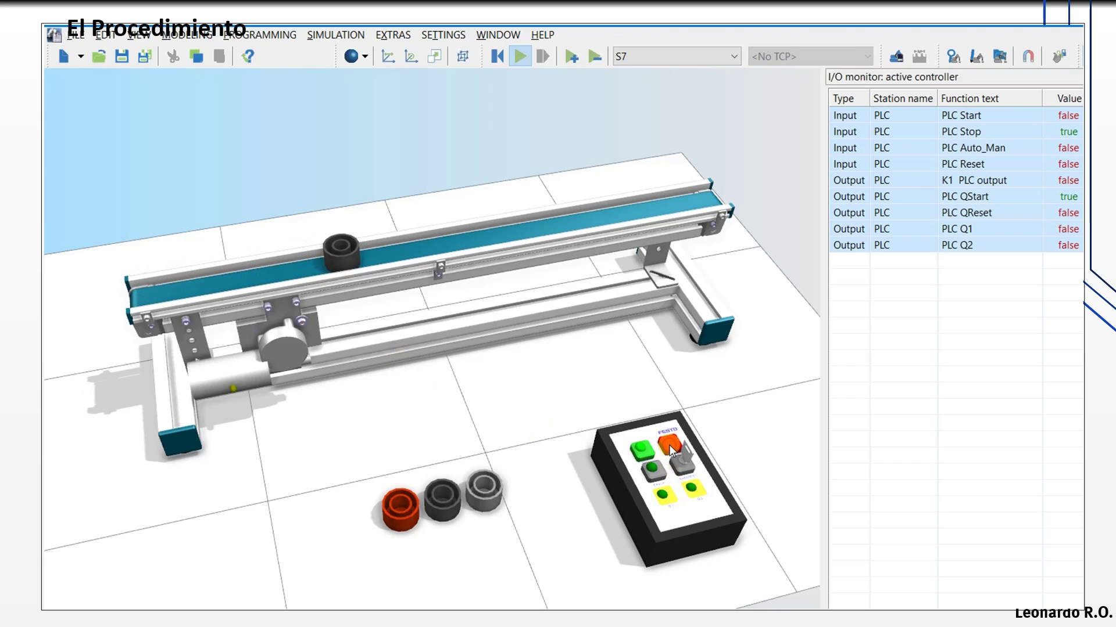
left_click(642, 451)
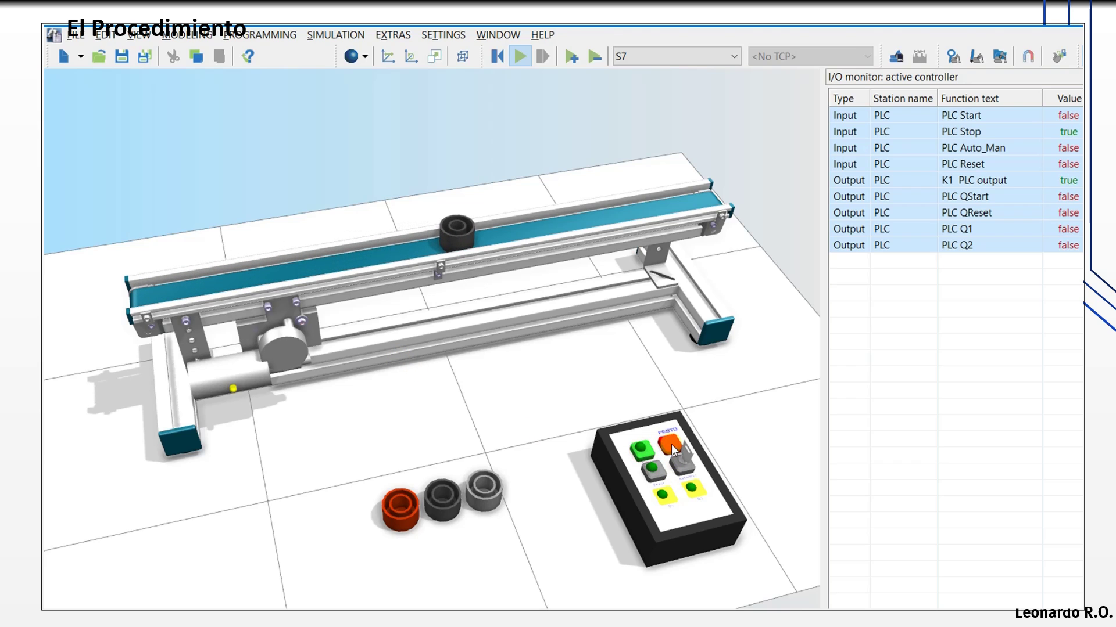
left_click(671, 449)
left_click(651, 451)
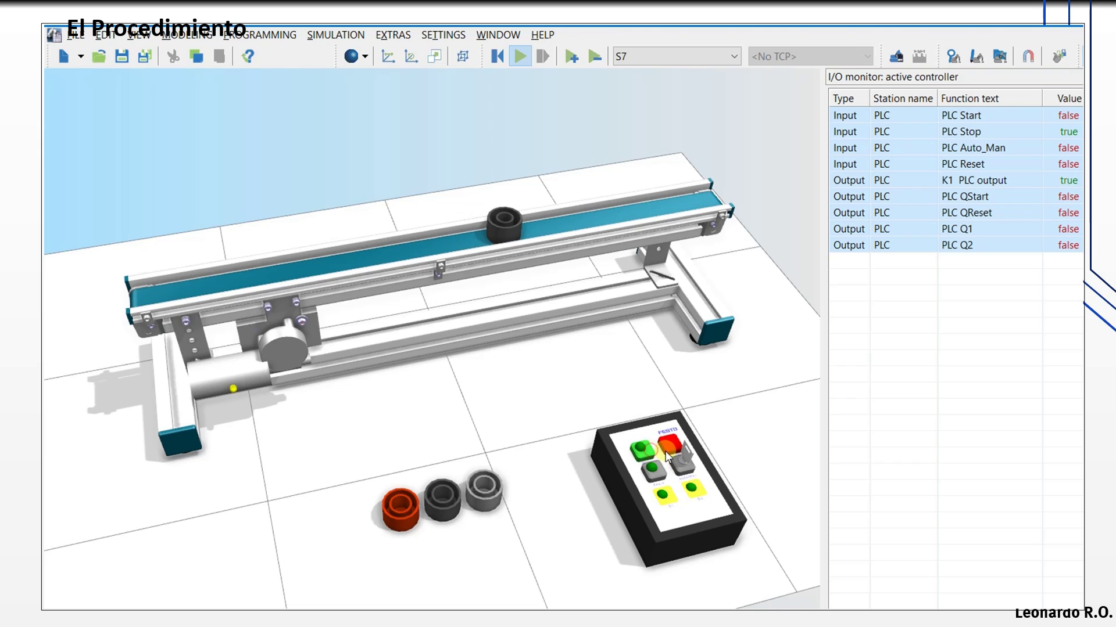
left_click(671, 451)
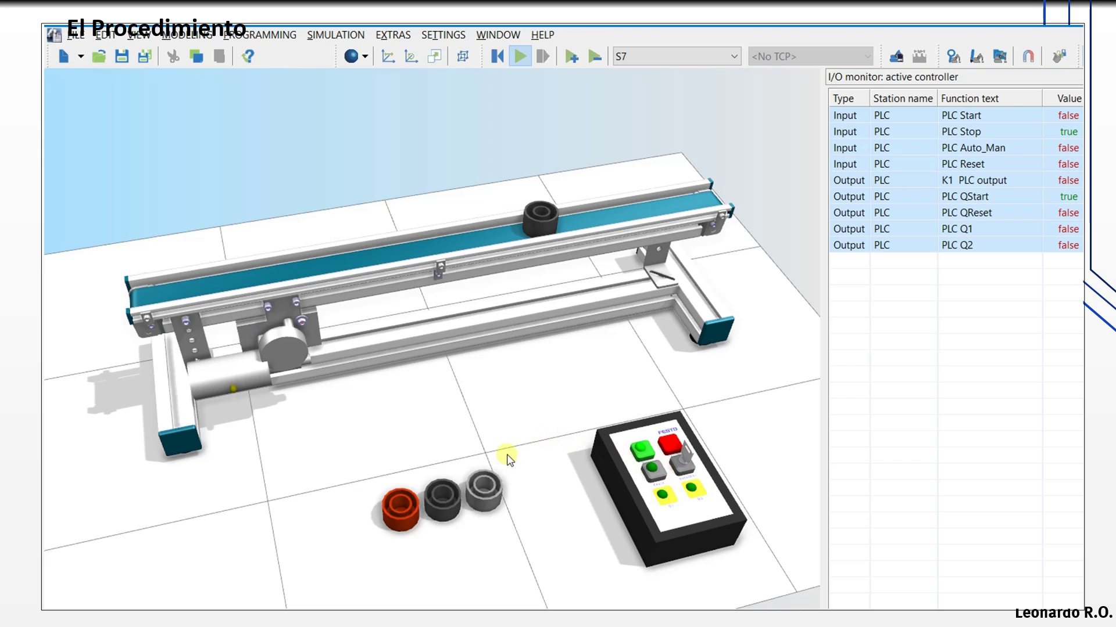
left_click(498, 58)
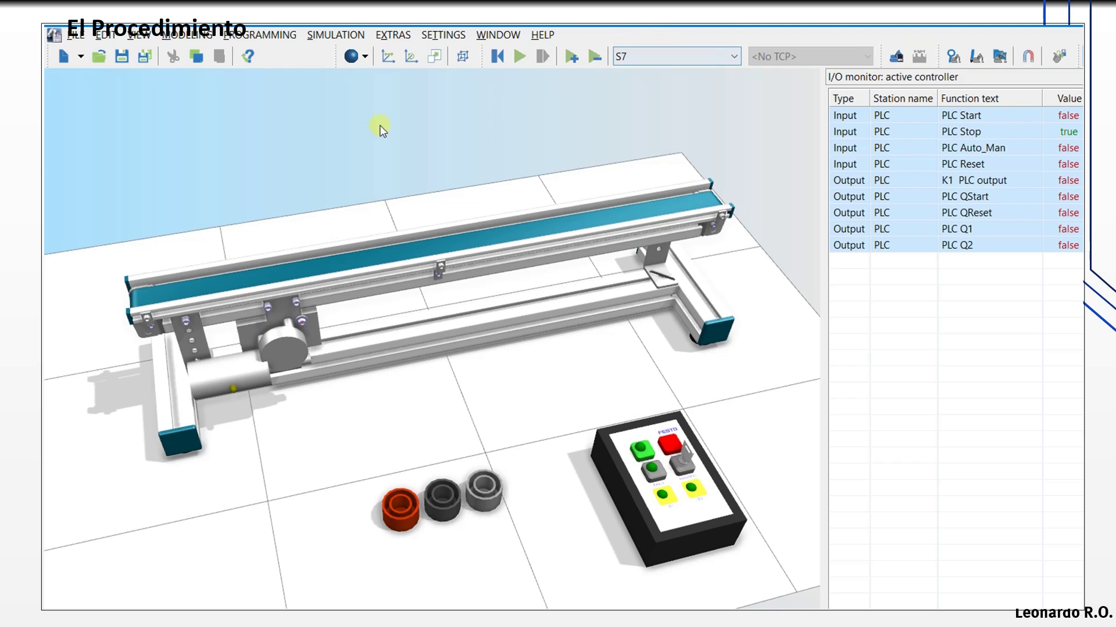
Open the PLC Switch dialog, move it over the conveyor view and select the PLC controller.
left_click(254, 34)
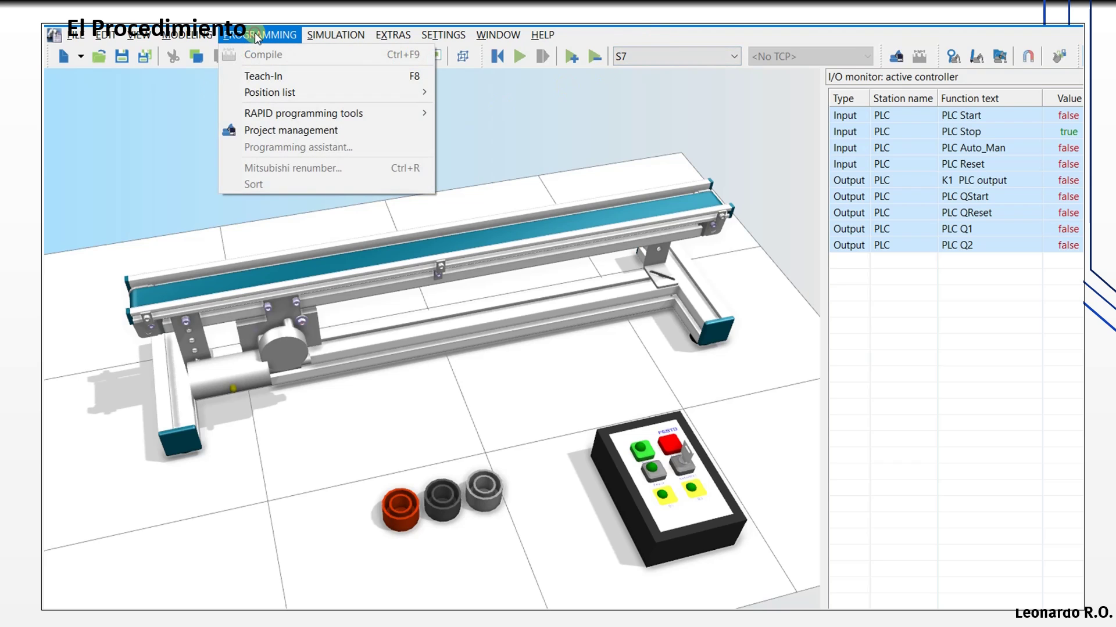
mouse_move(200, 36)
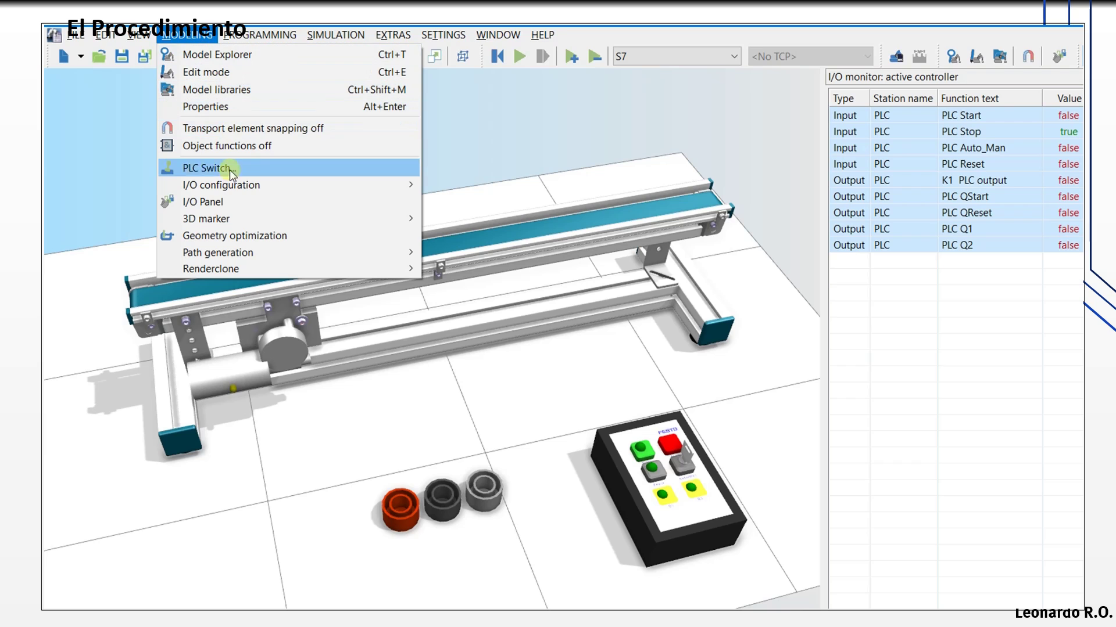
left_click(201, 168)
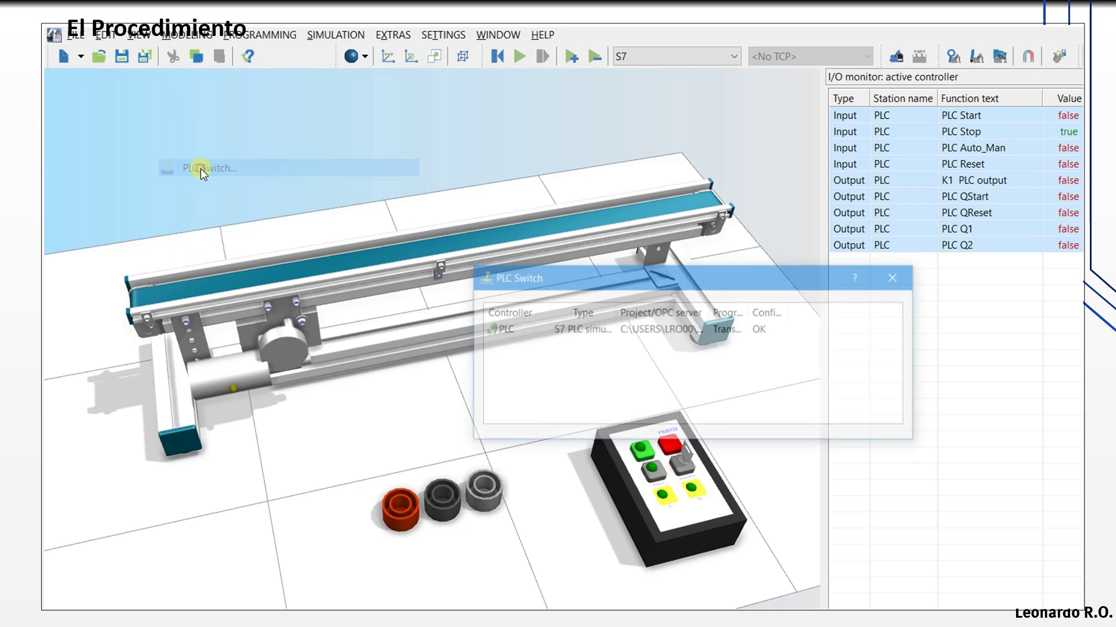
left_click_drag(662, 273, 506, 167)
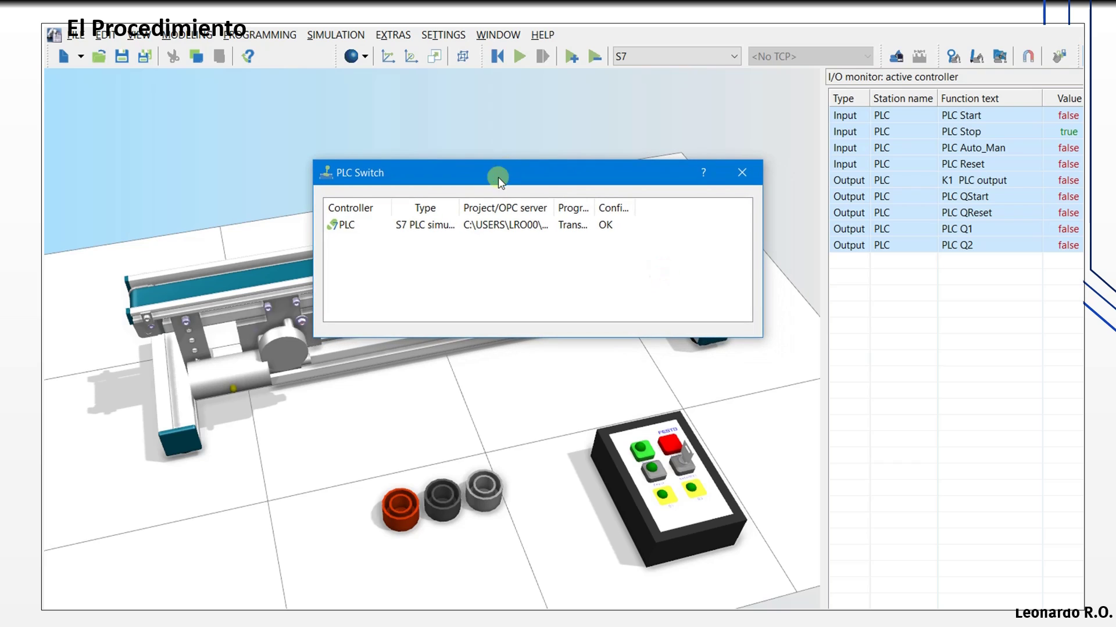
left_click(343, 226)
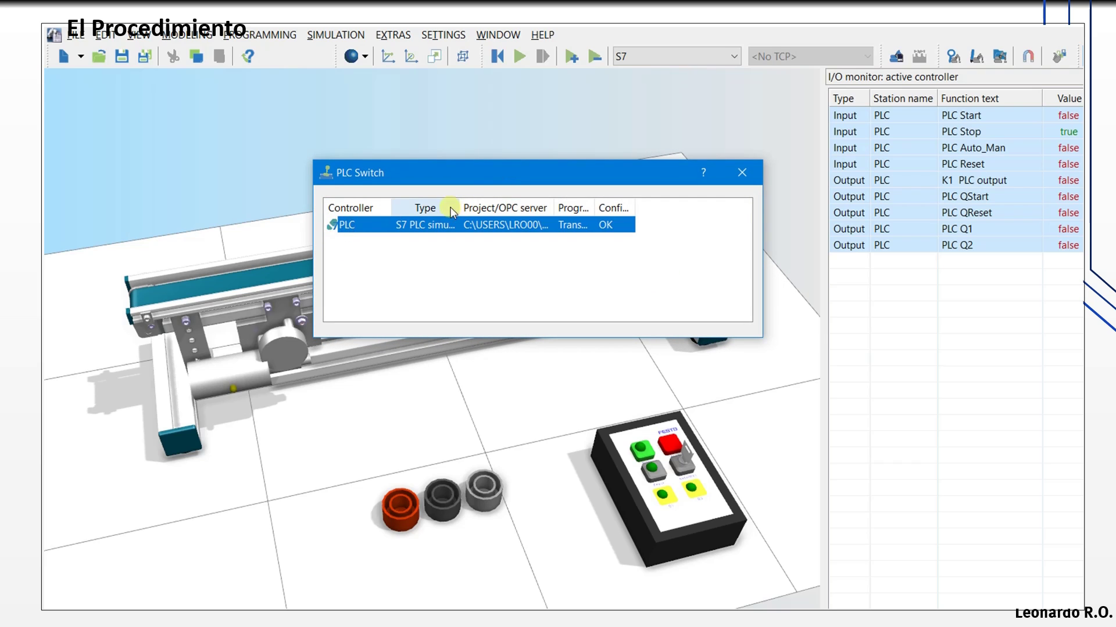